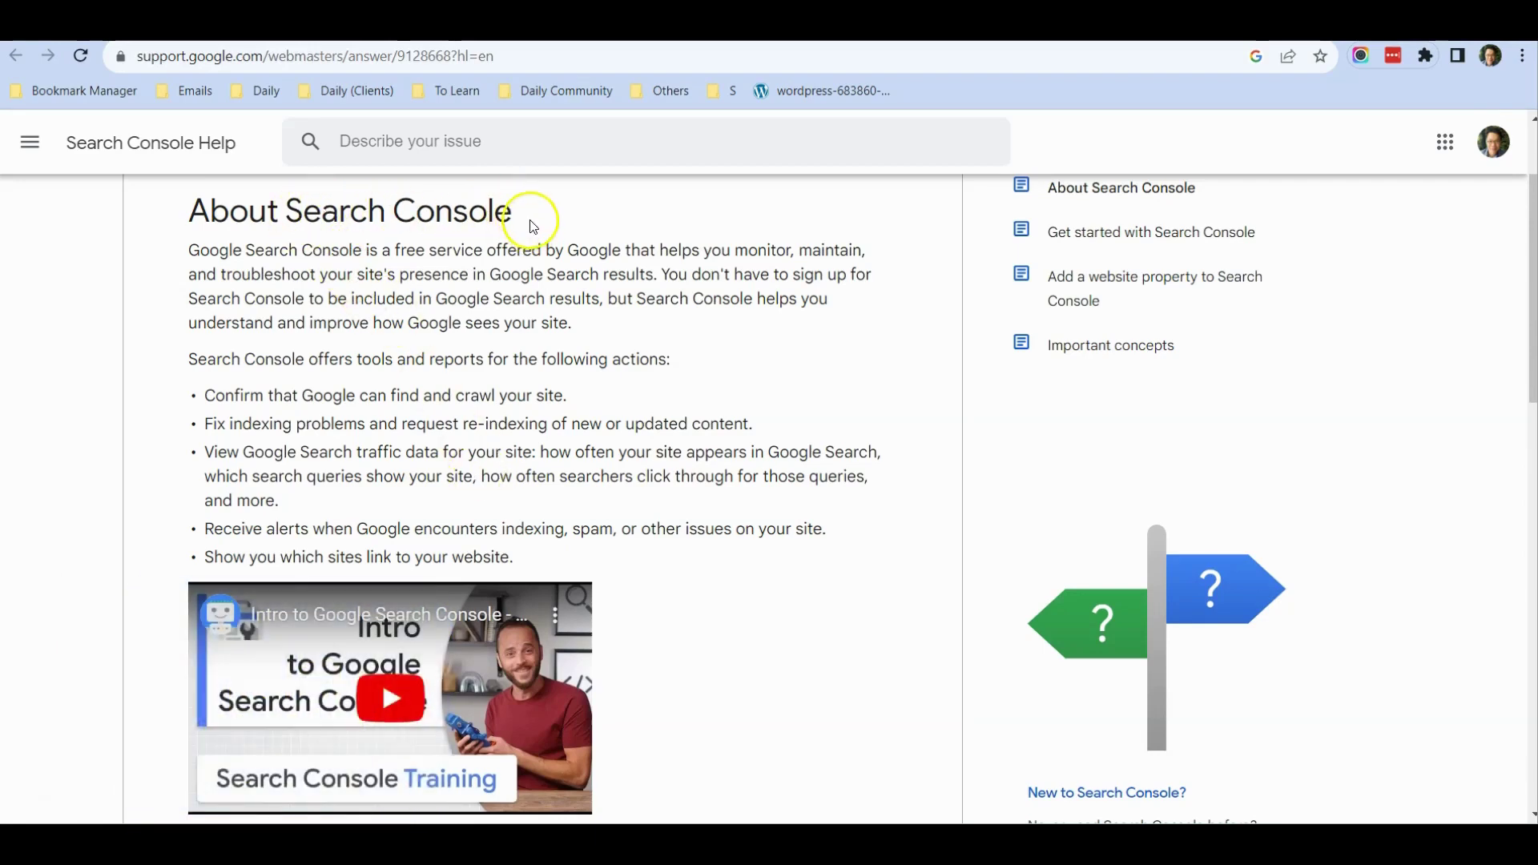
Step: Switch to the Boocah child care website and copy its home page address
drag(525, 218, 284, 213)
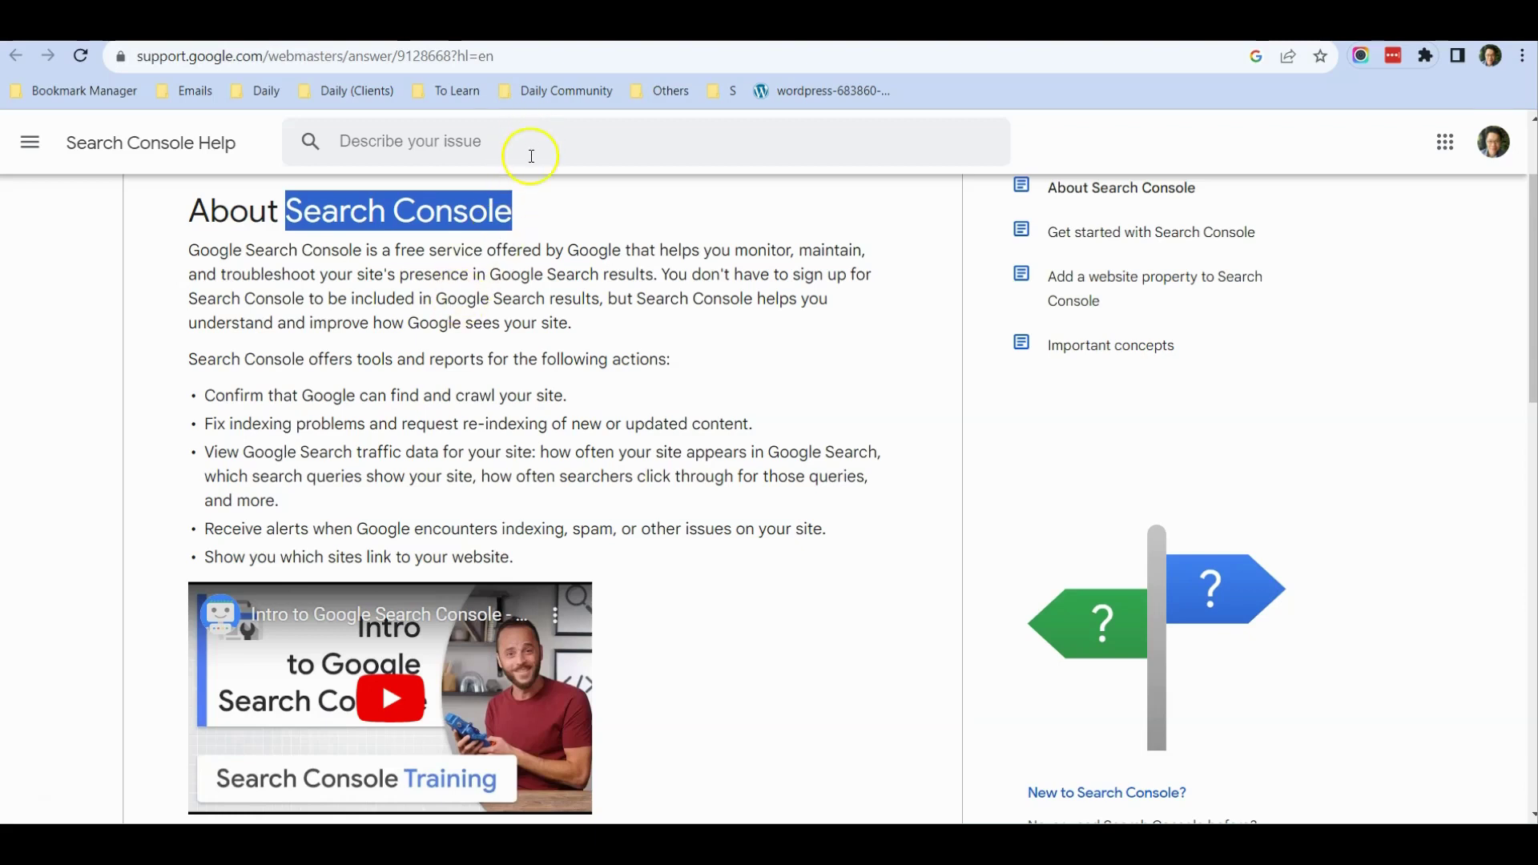
click(400, 31)
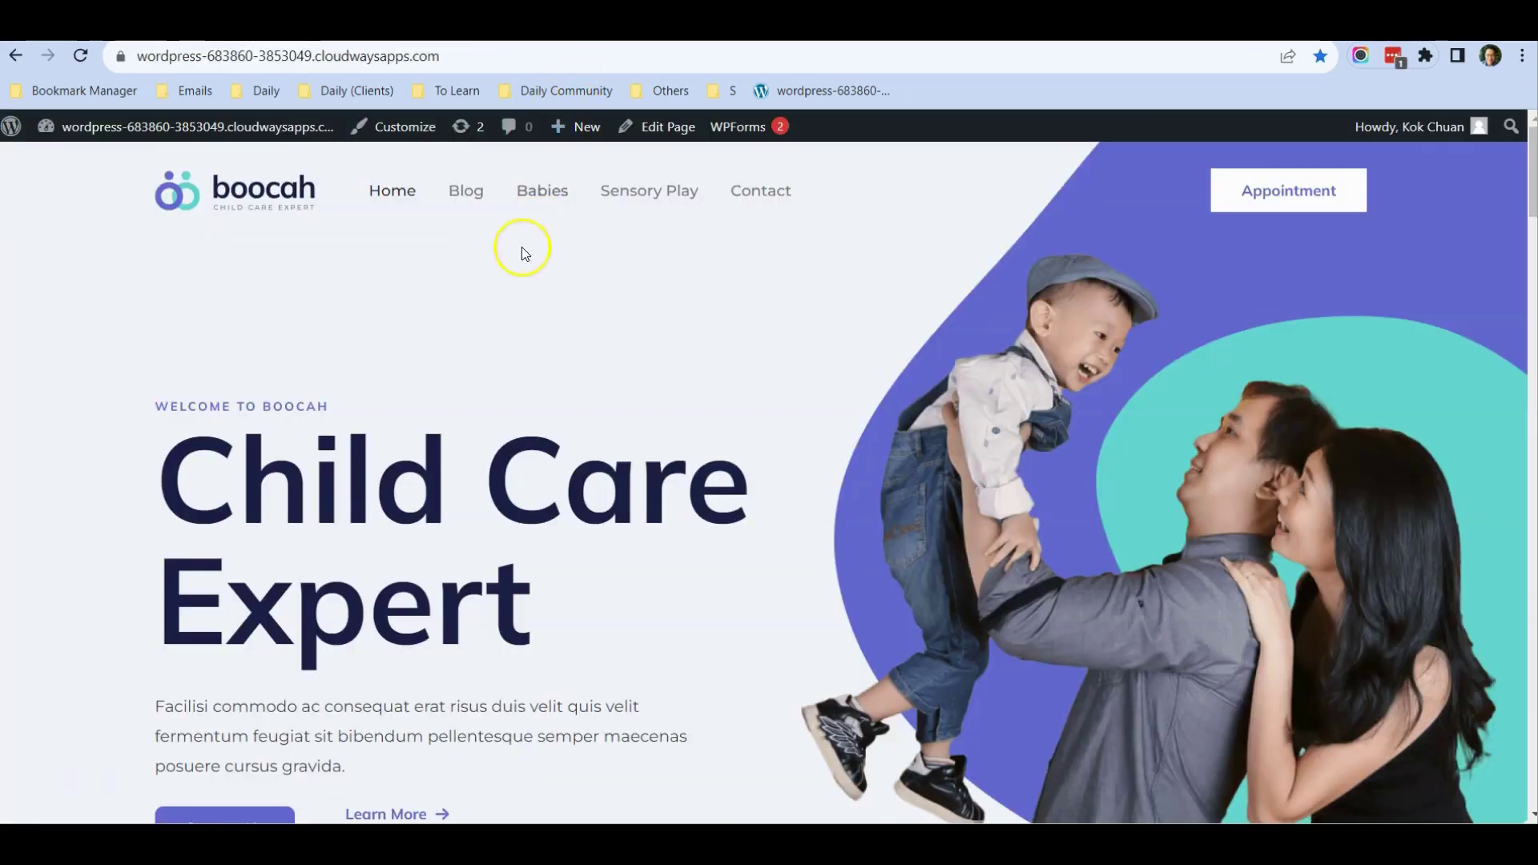
scroll(512, 286, down, 15)
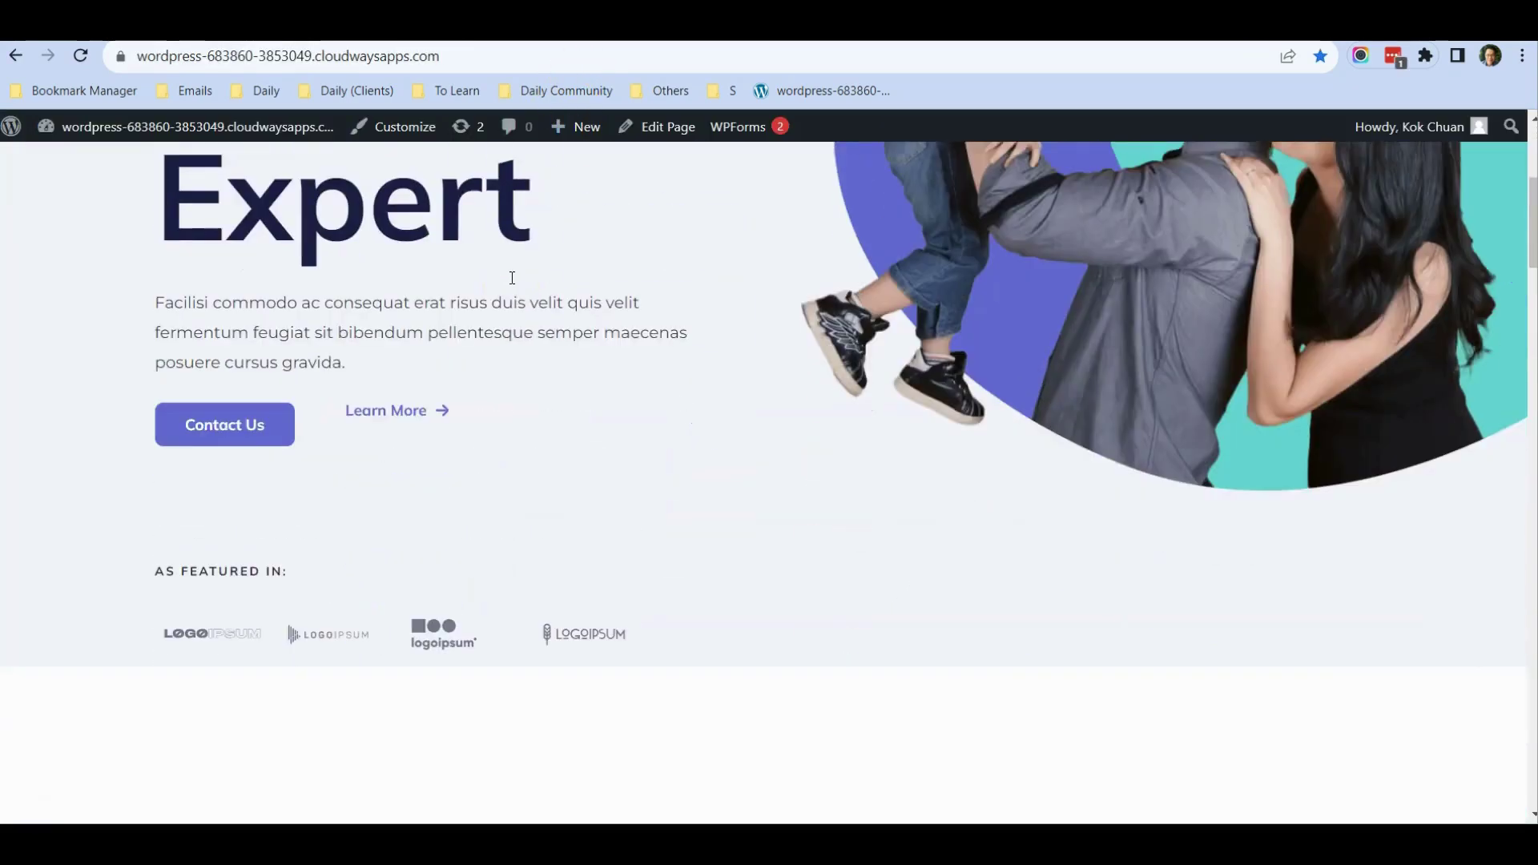
scroll(514, 286, up, 15)
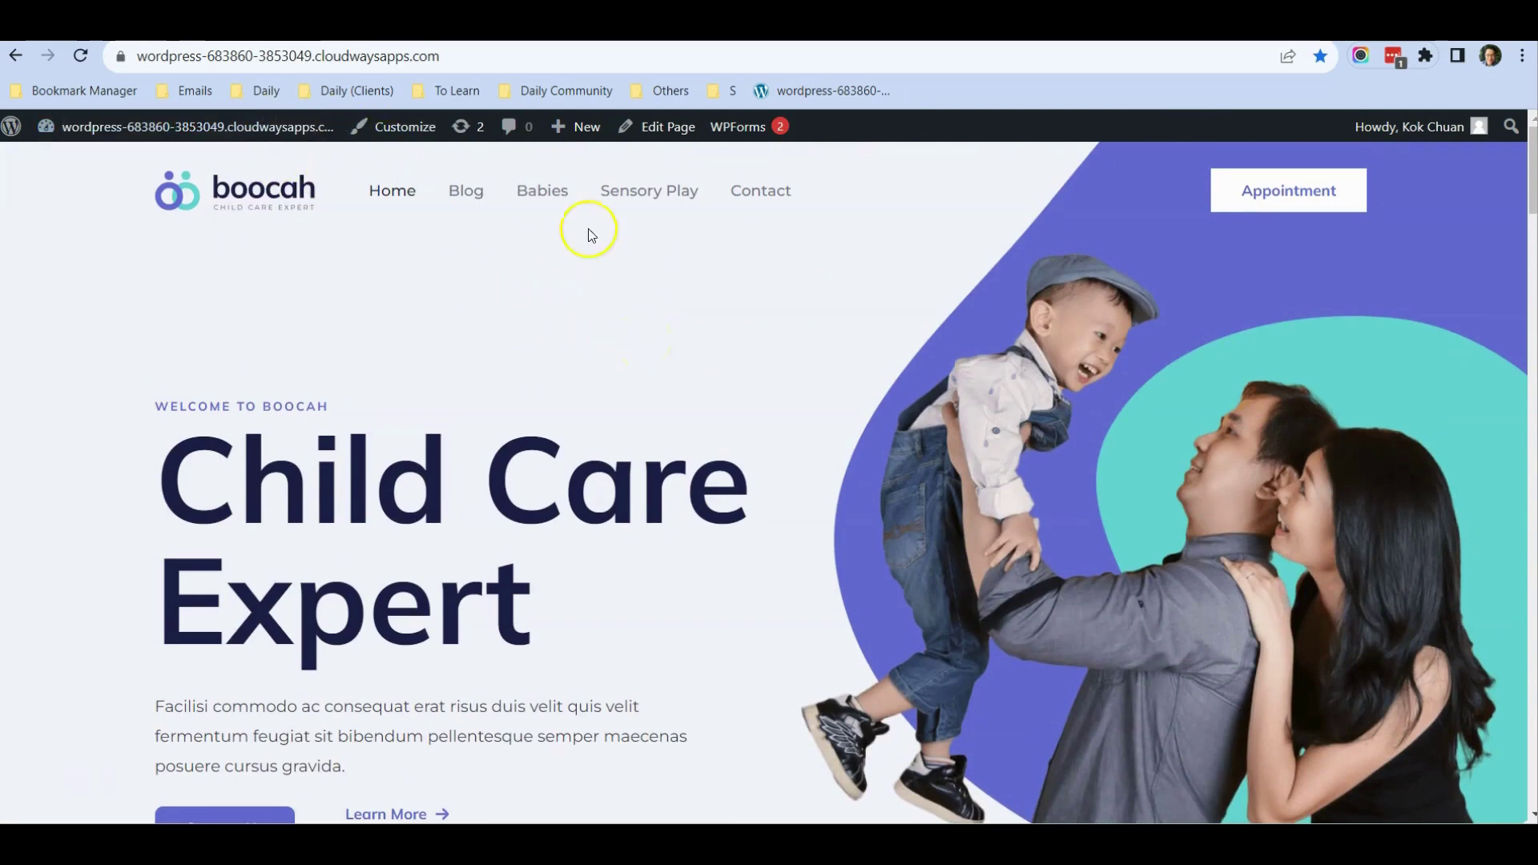
click(453, 55)
right_click(415, 62)
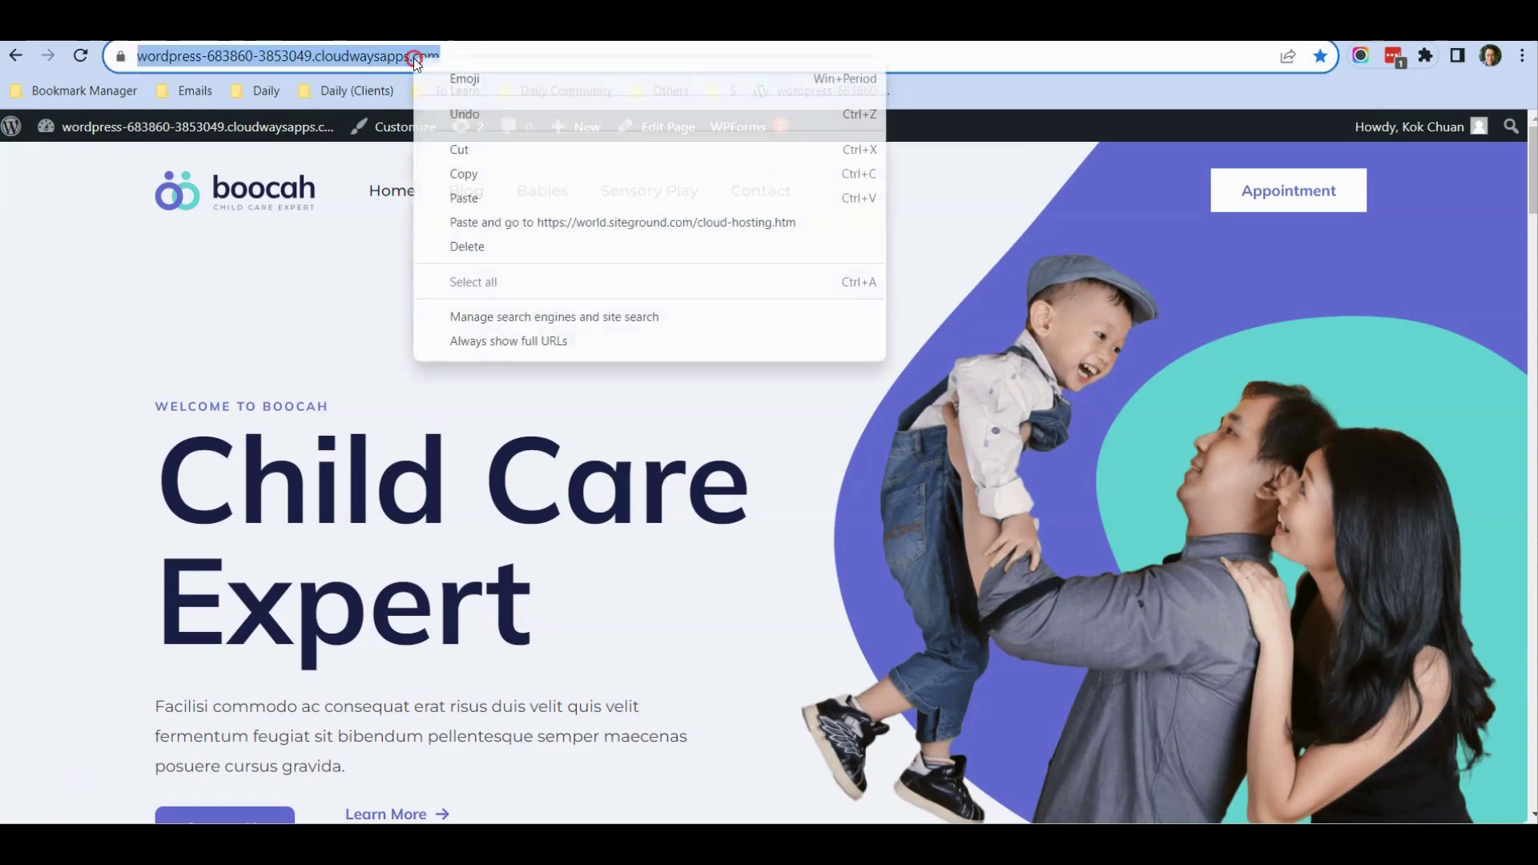
click(495, 166)
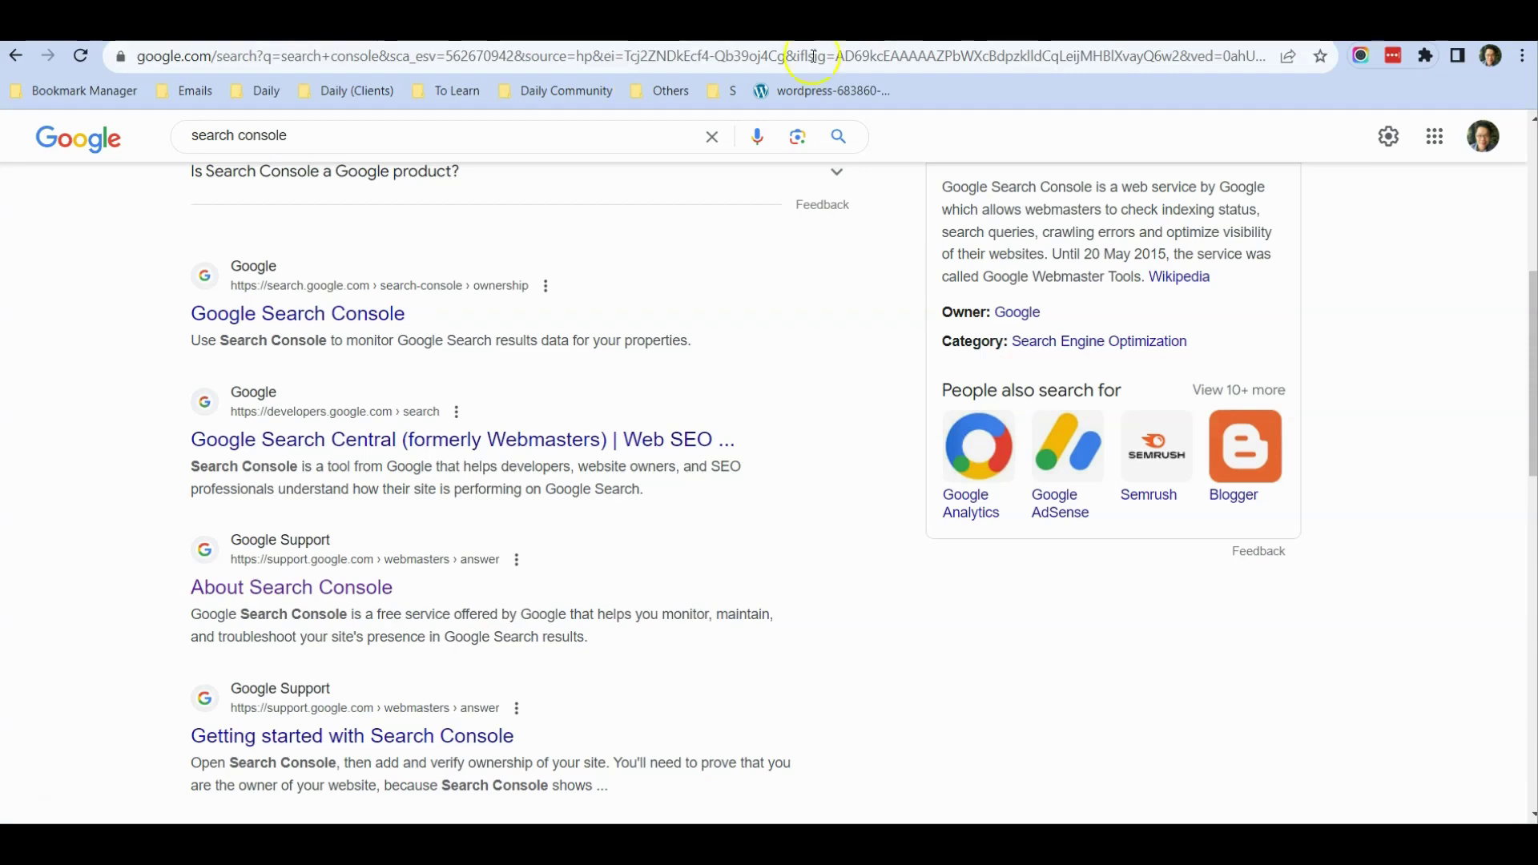
Step: Open Google Search Console from the "search console" search results and start using it
scroll(721, 240, up, 6)
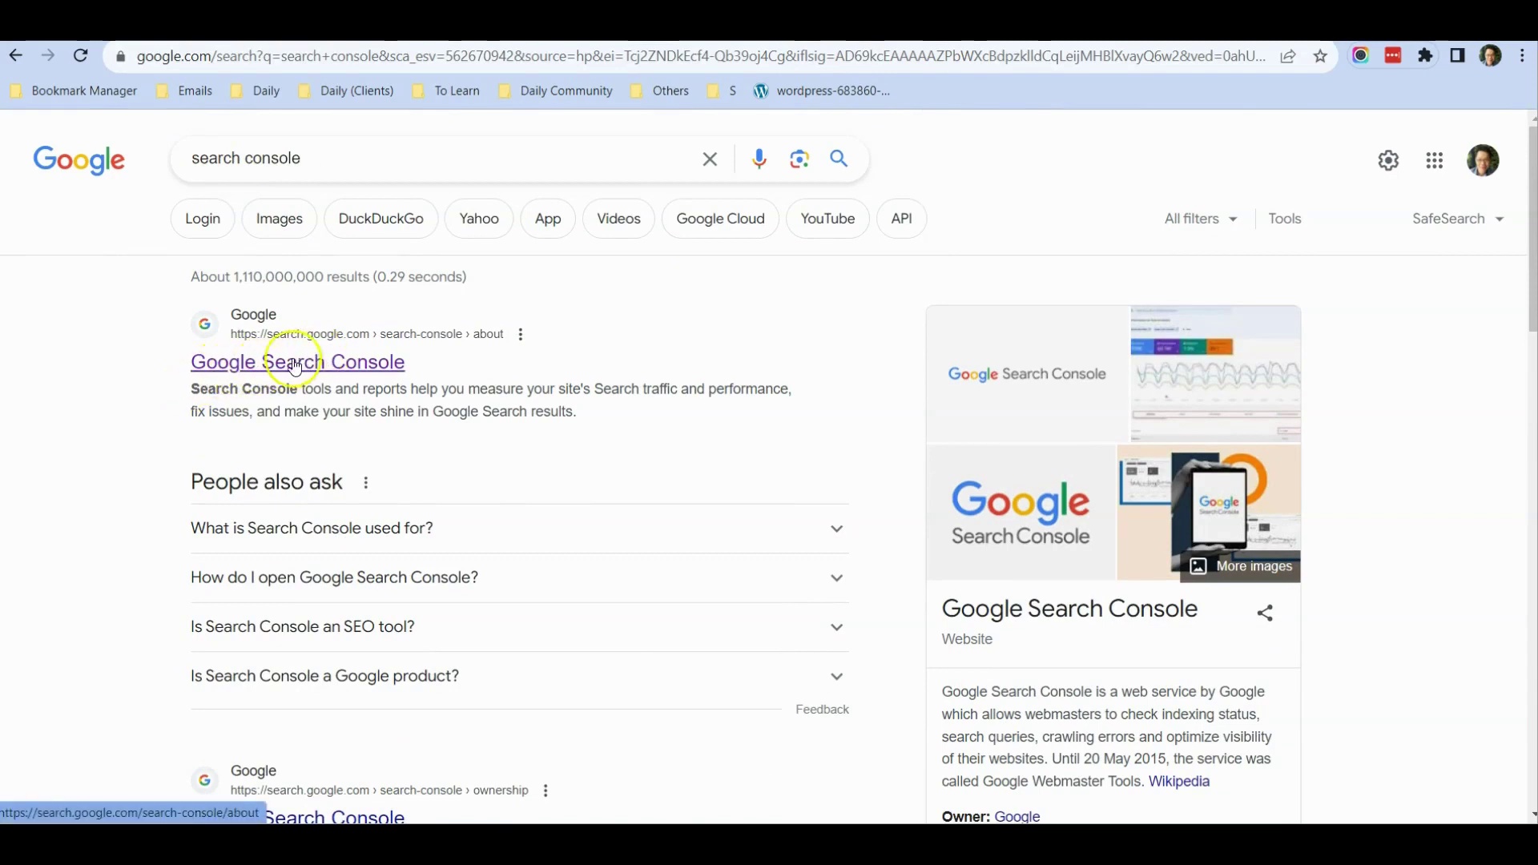
click(256, 373)
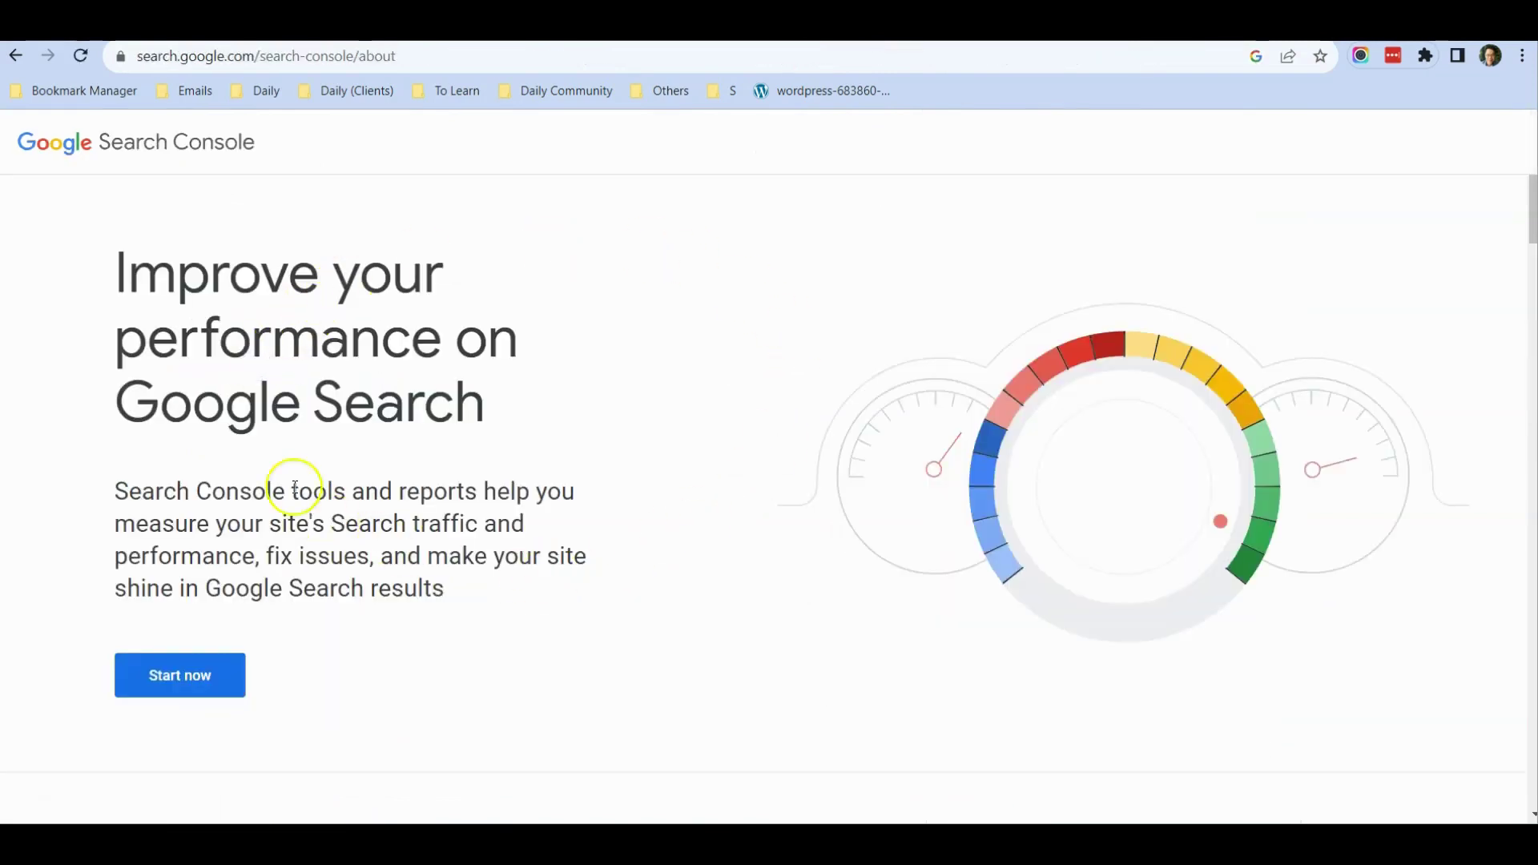
click(200, 687)
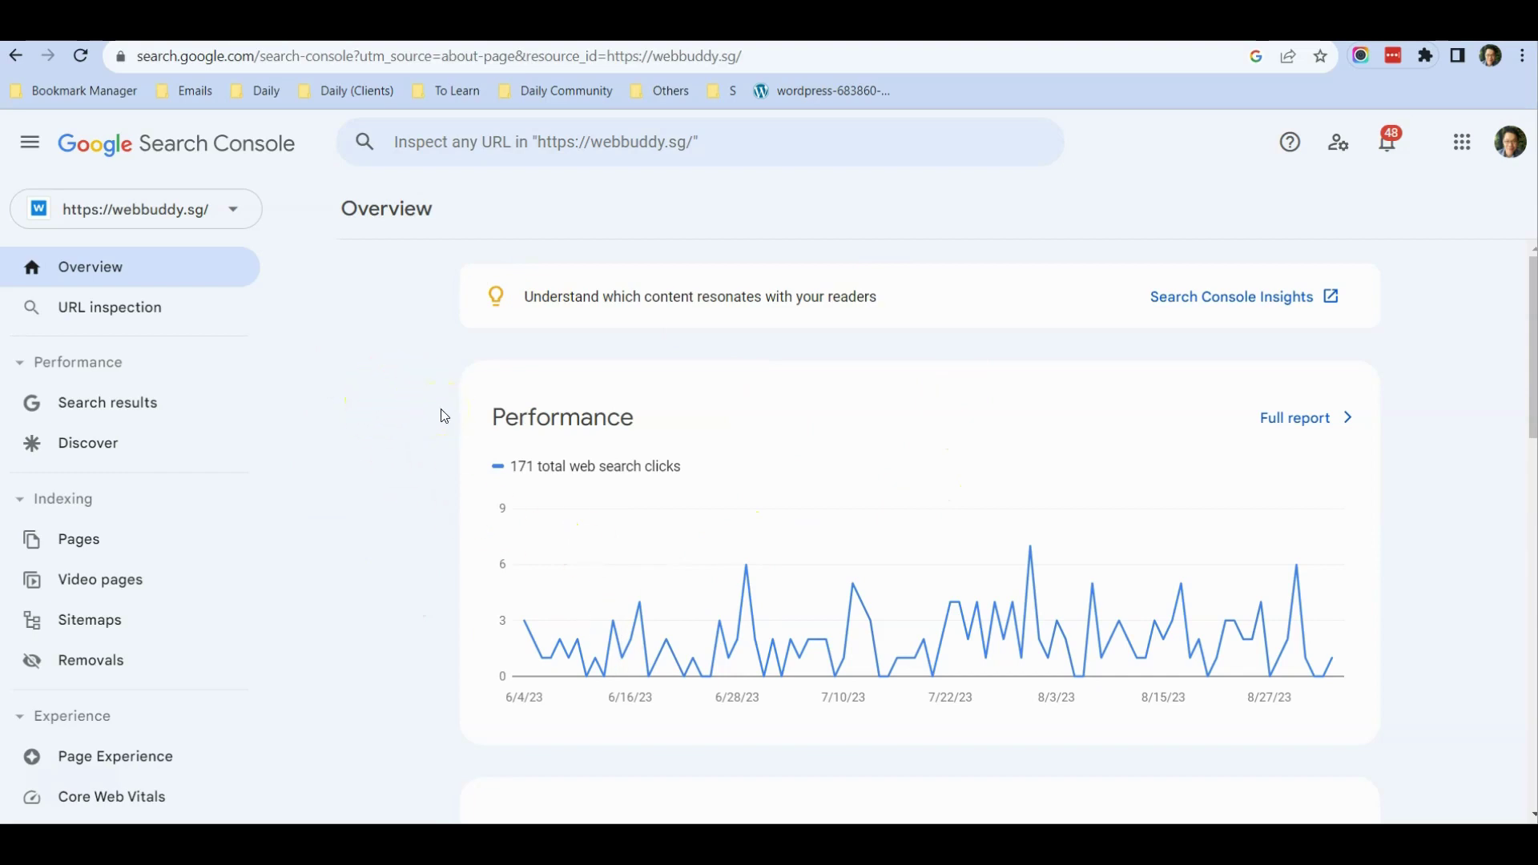
click(234, 218)
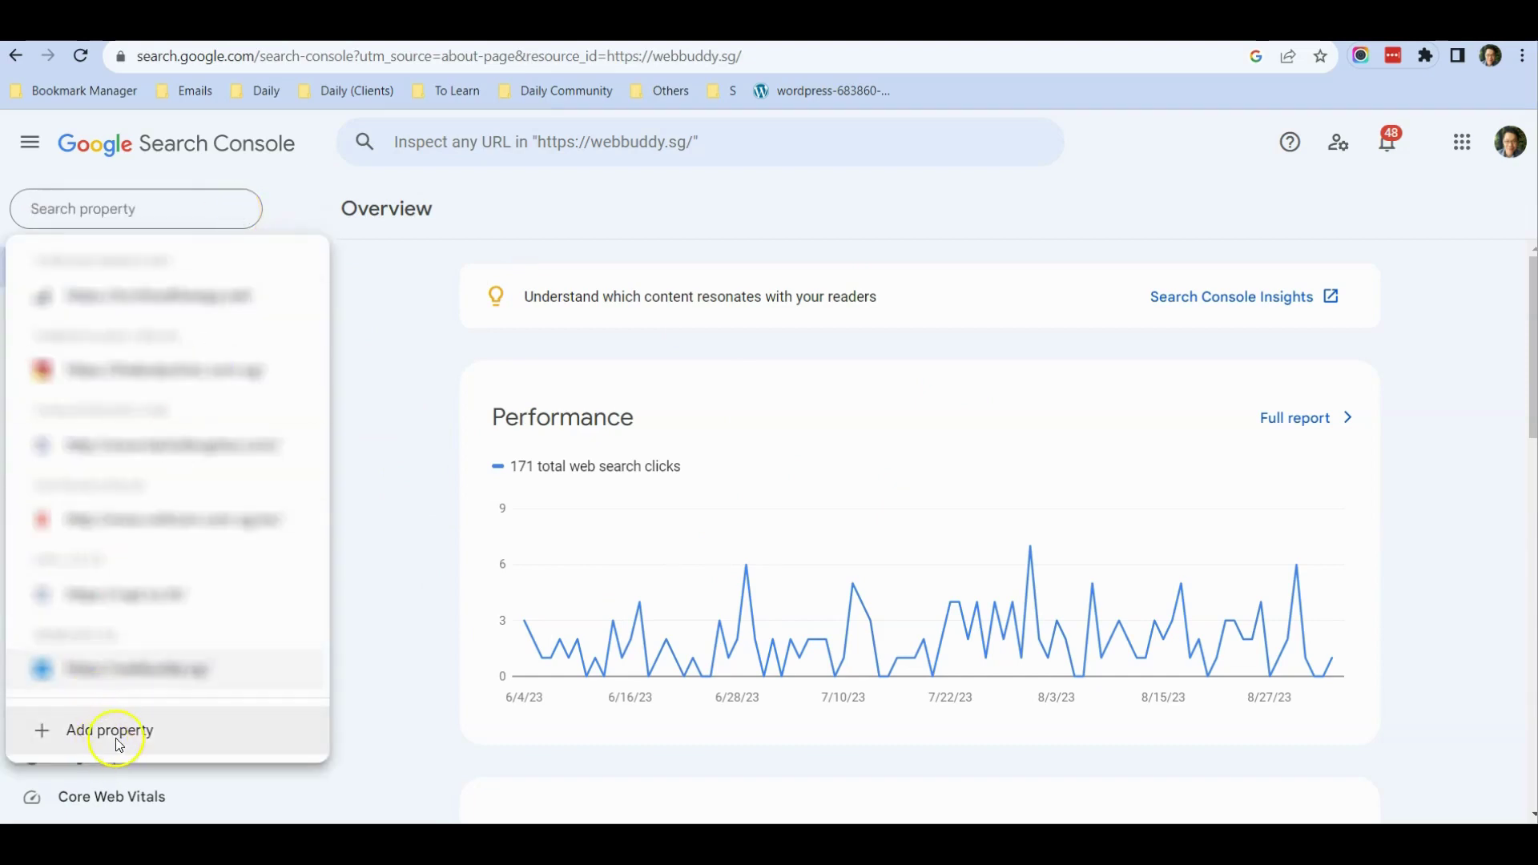
click(119, 743)
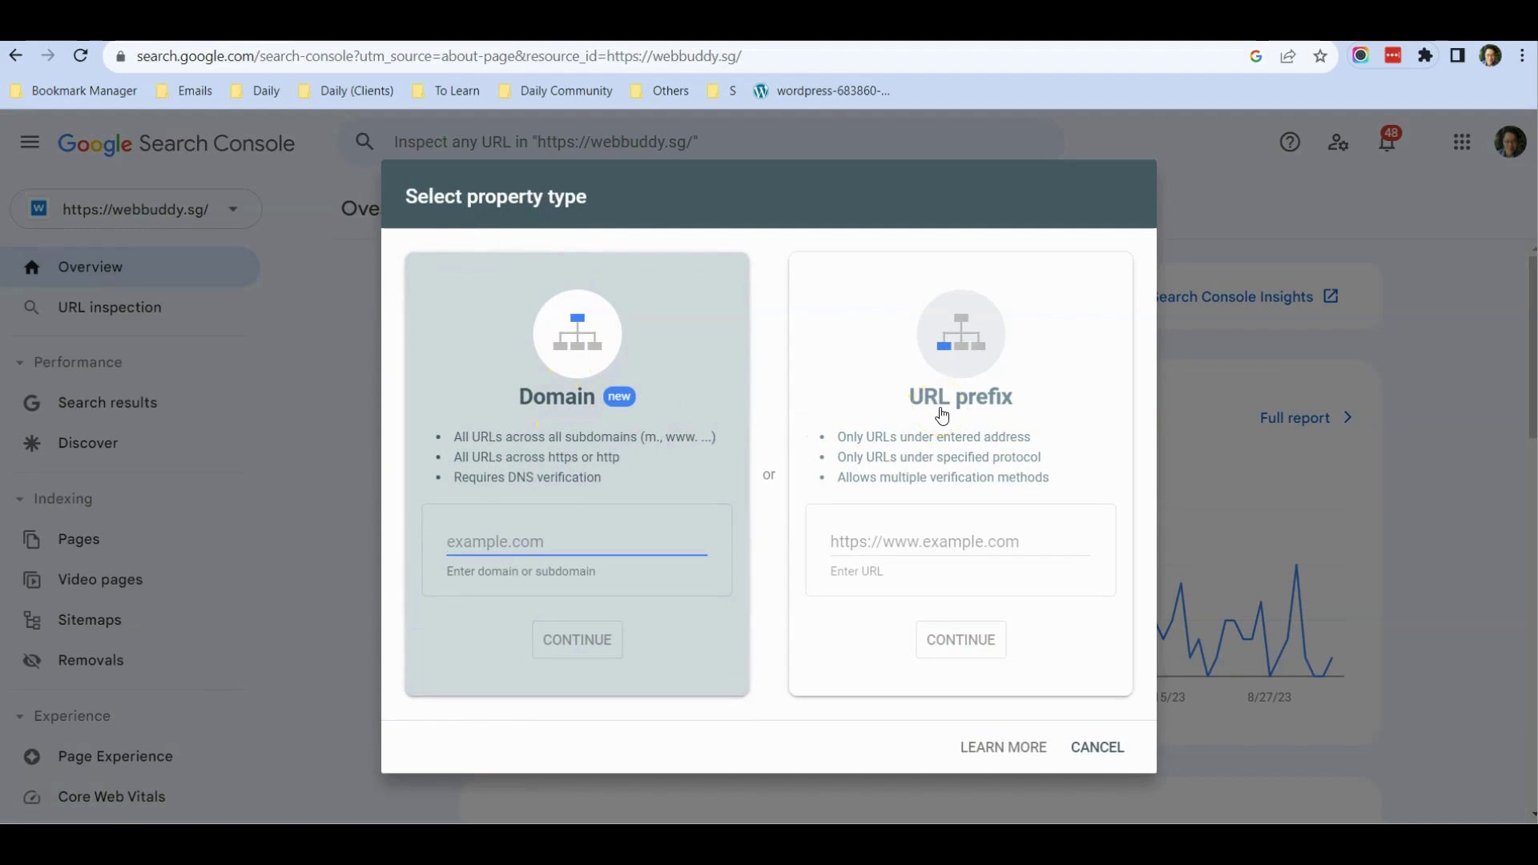
click(903, 537)
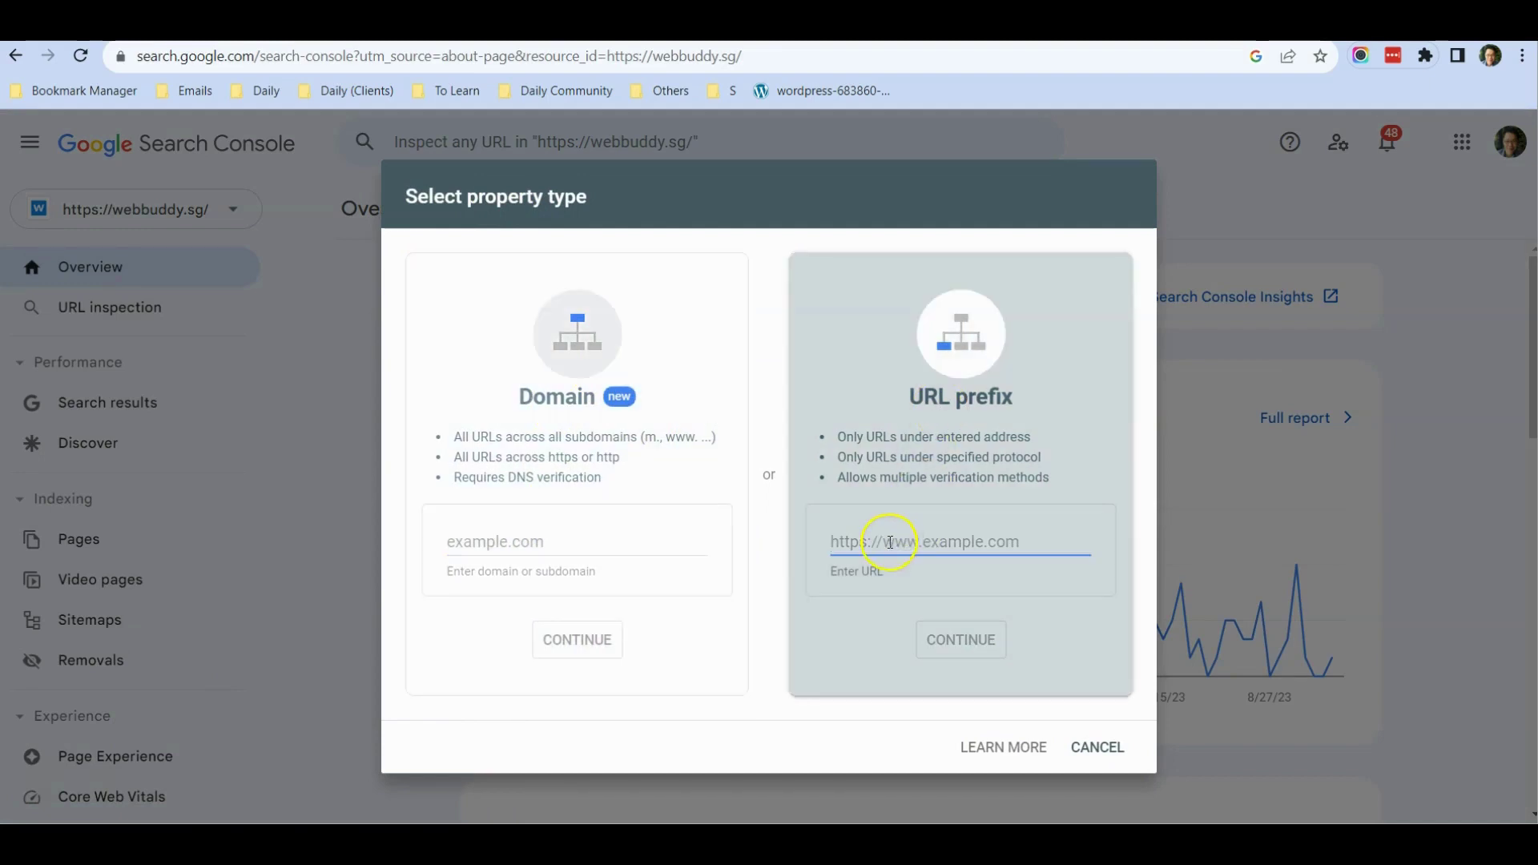
right_click(860, 544)
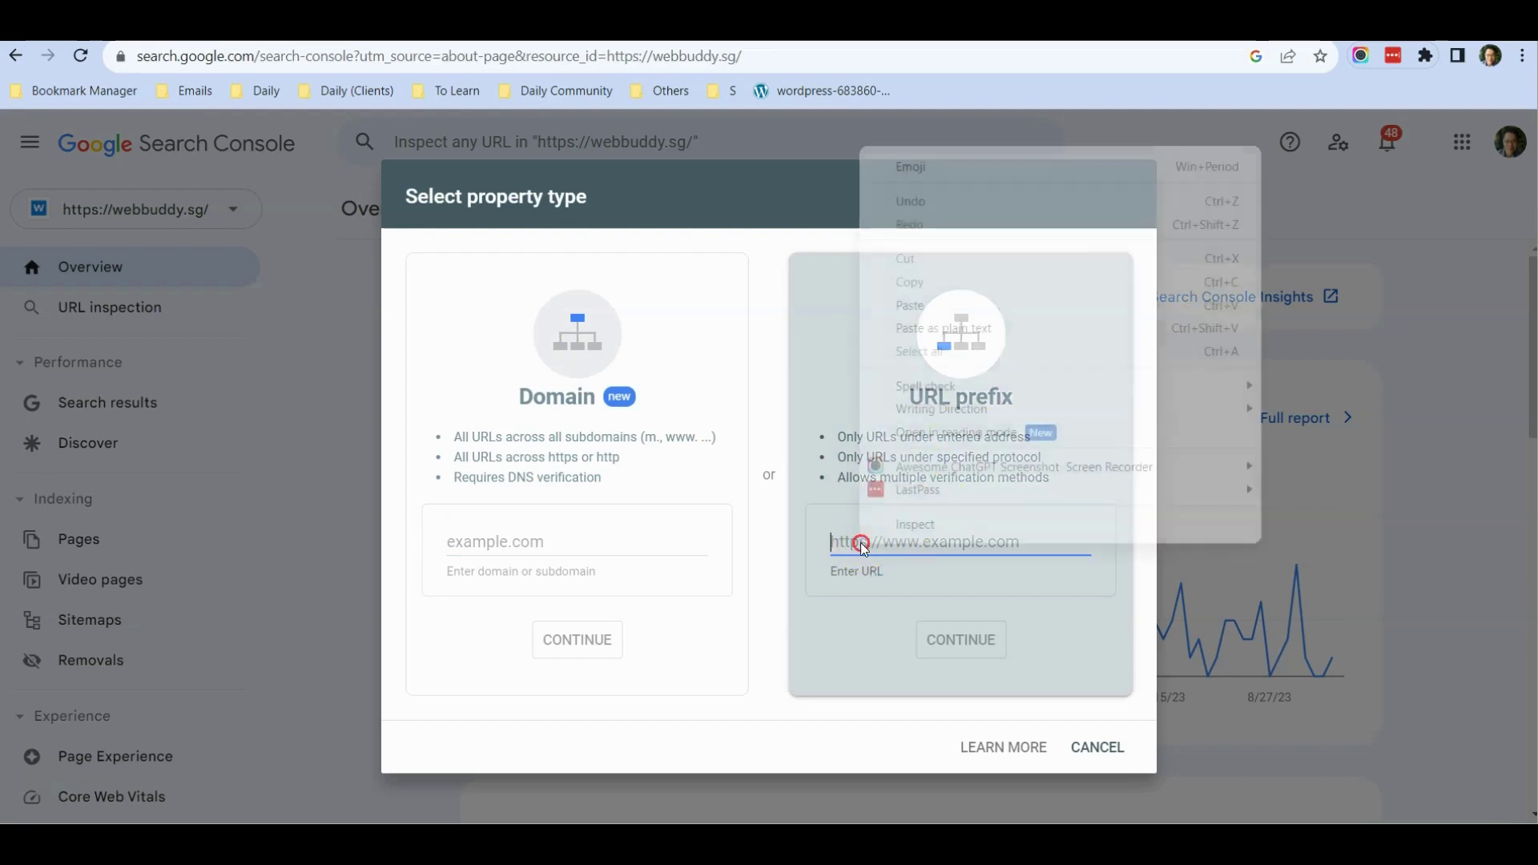
click(965, 329)
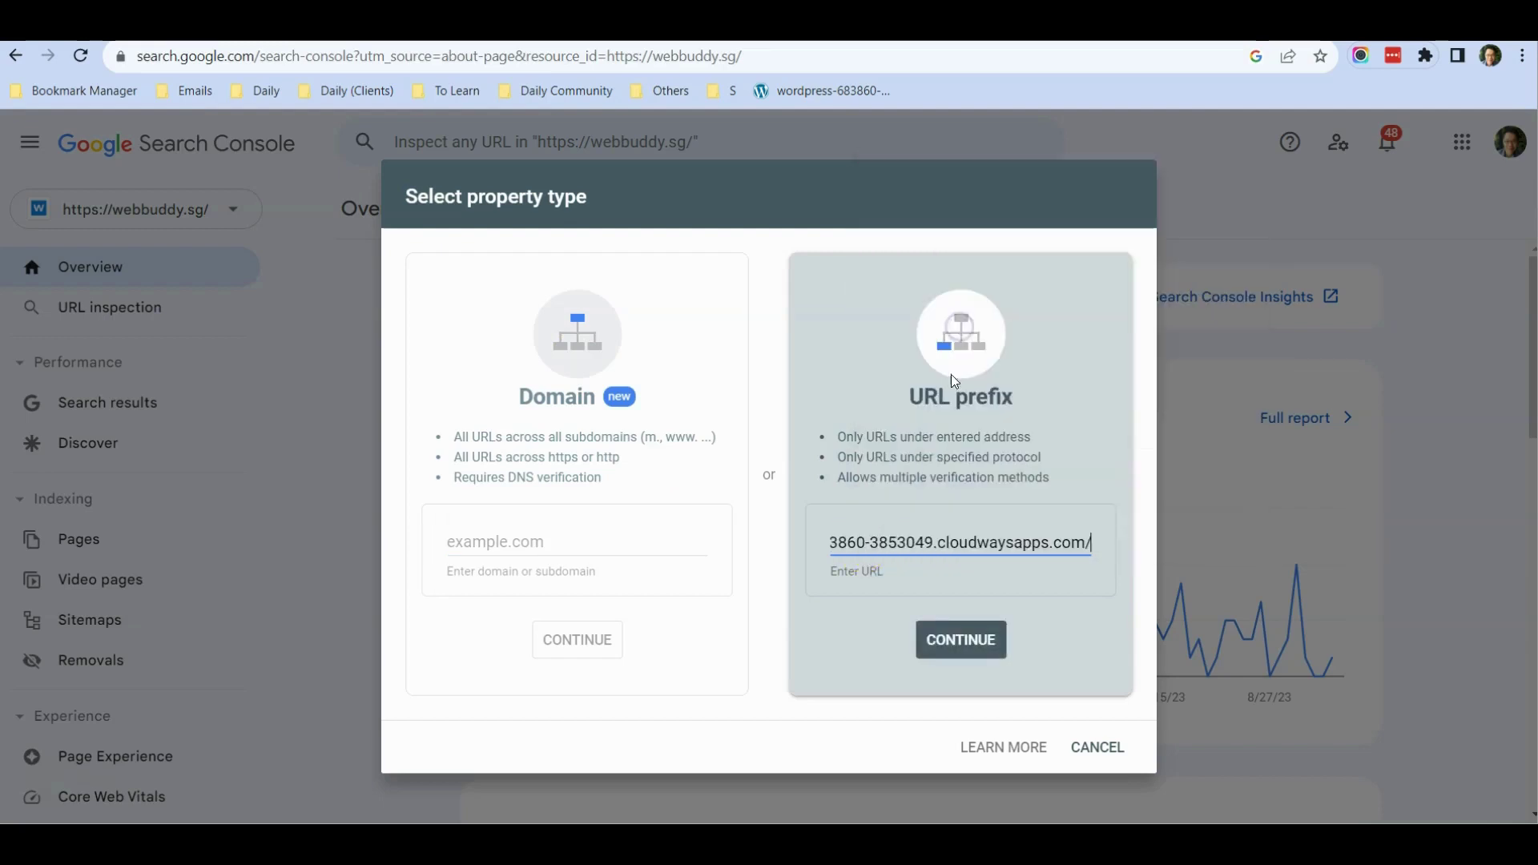
click(935, 544)
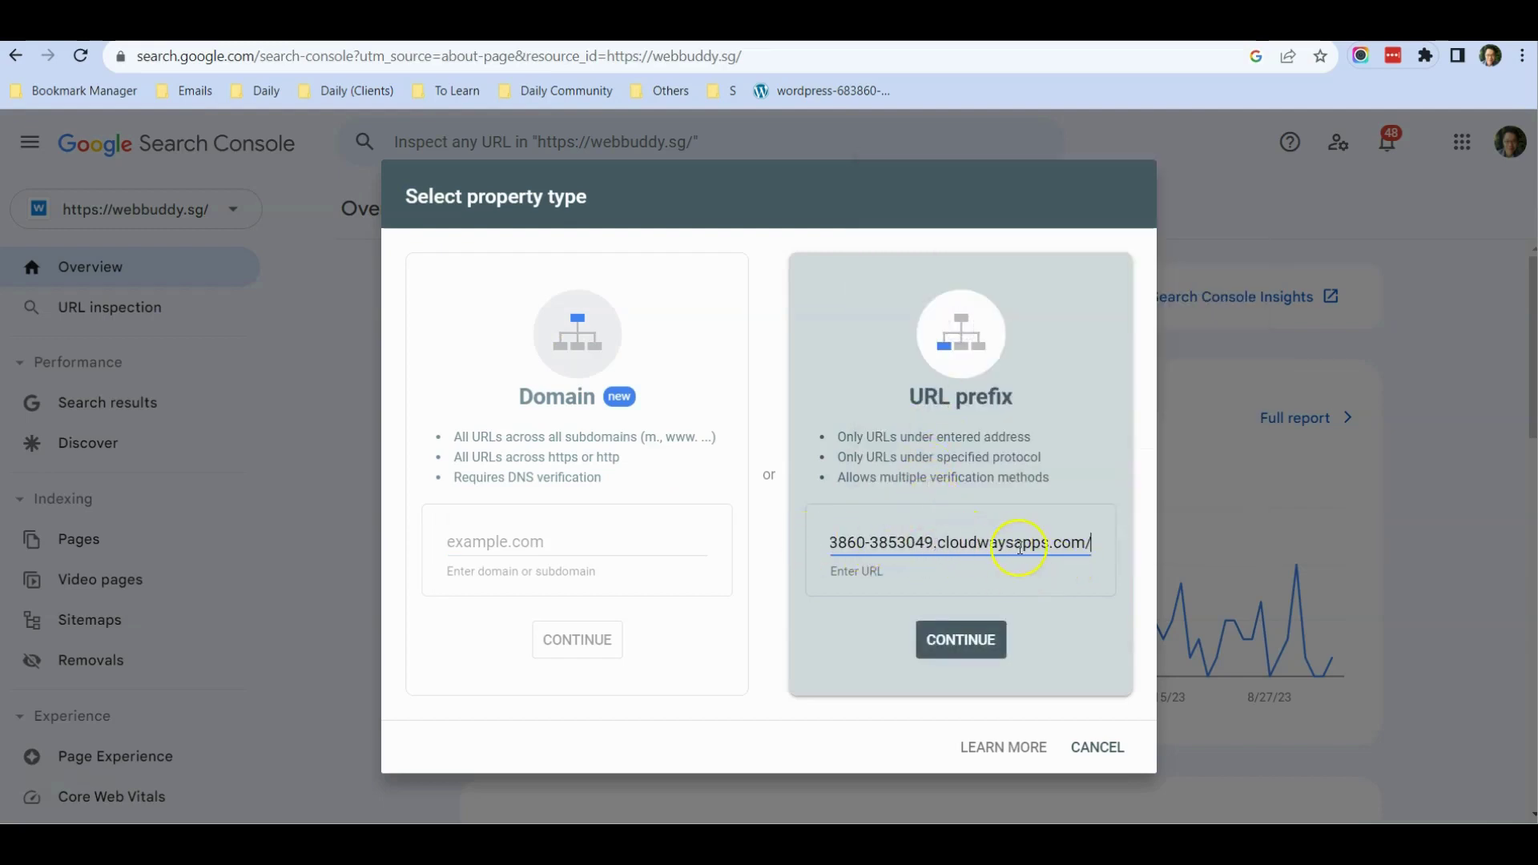
triple_click(991, 541)
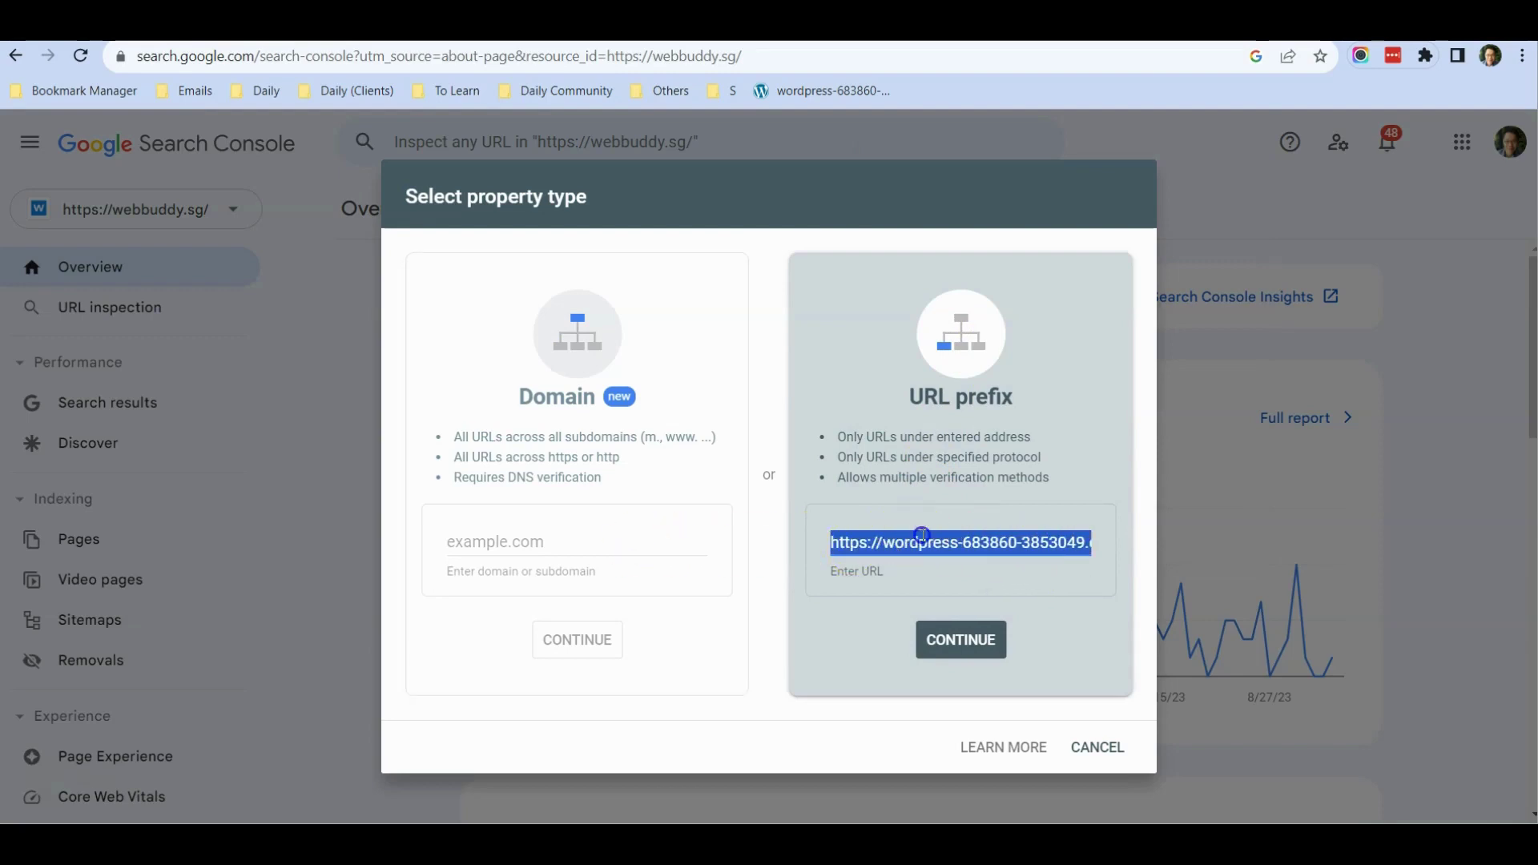
click(964, 635)
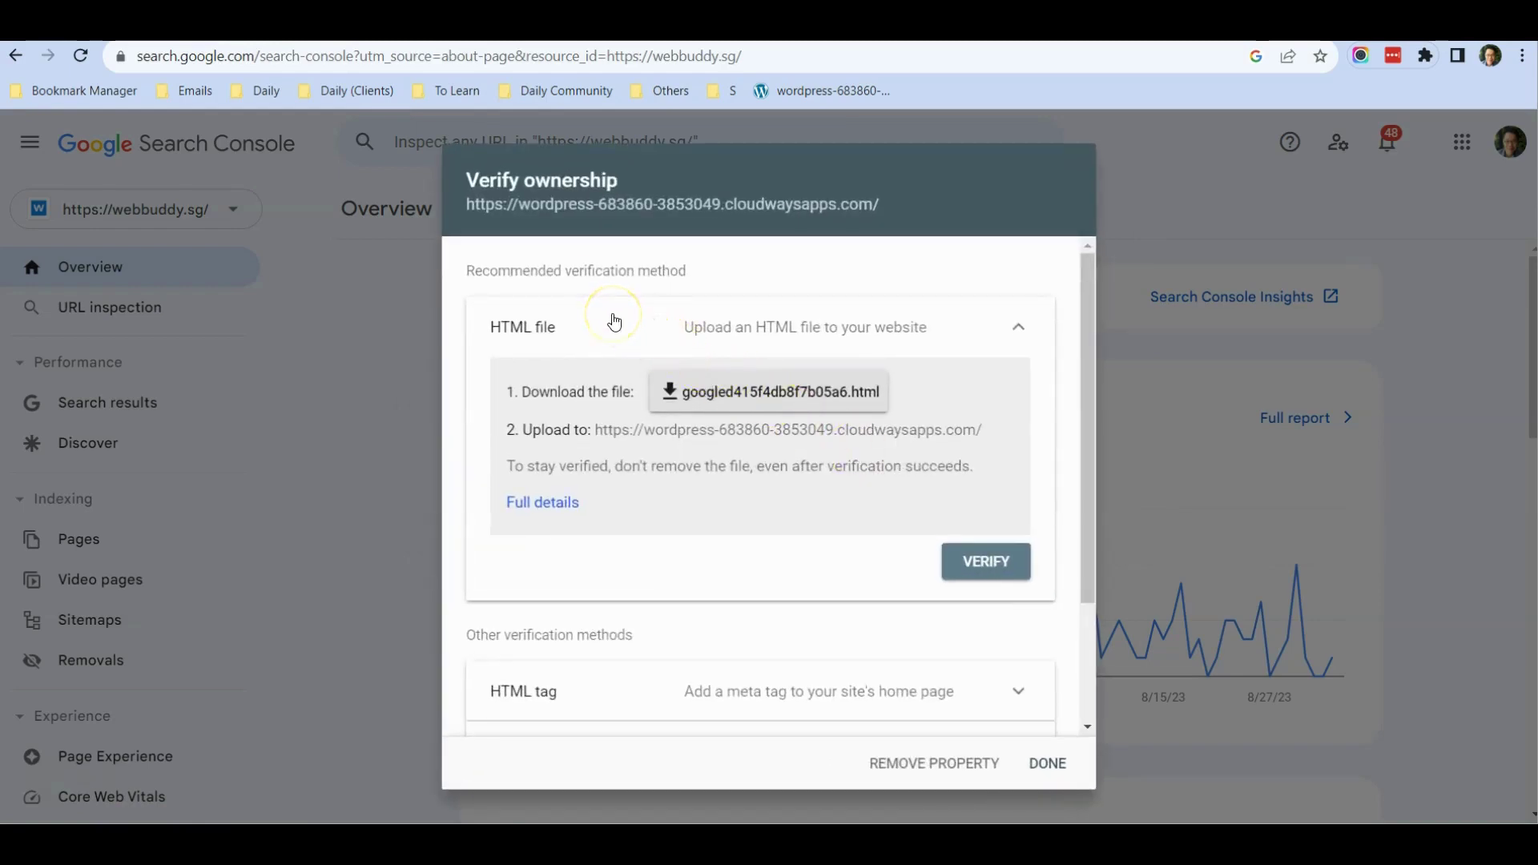
Step: Review the ownership verification methods and save the HTML verification file to the Screenshot folder
scroll(614, 336, down, 2)
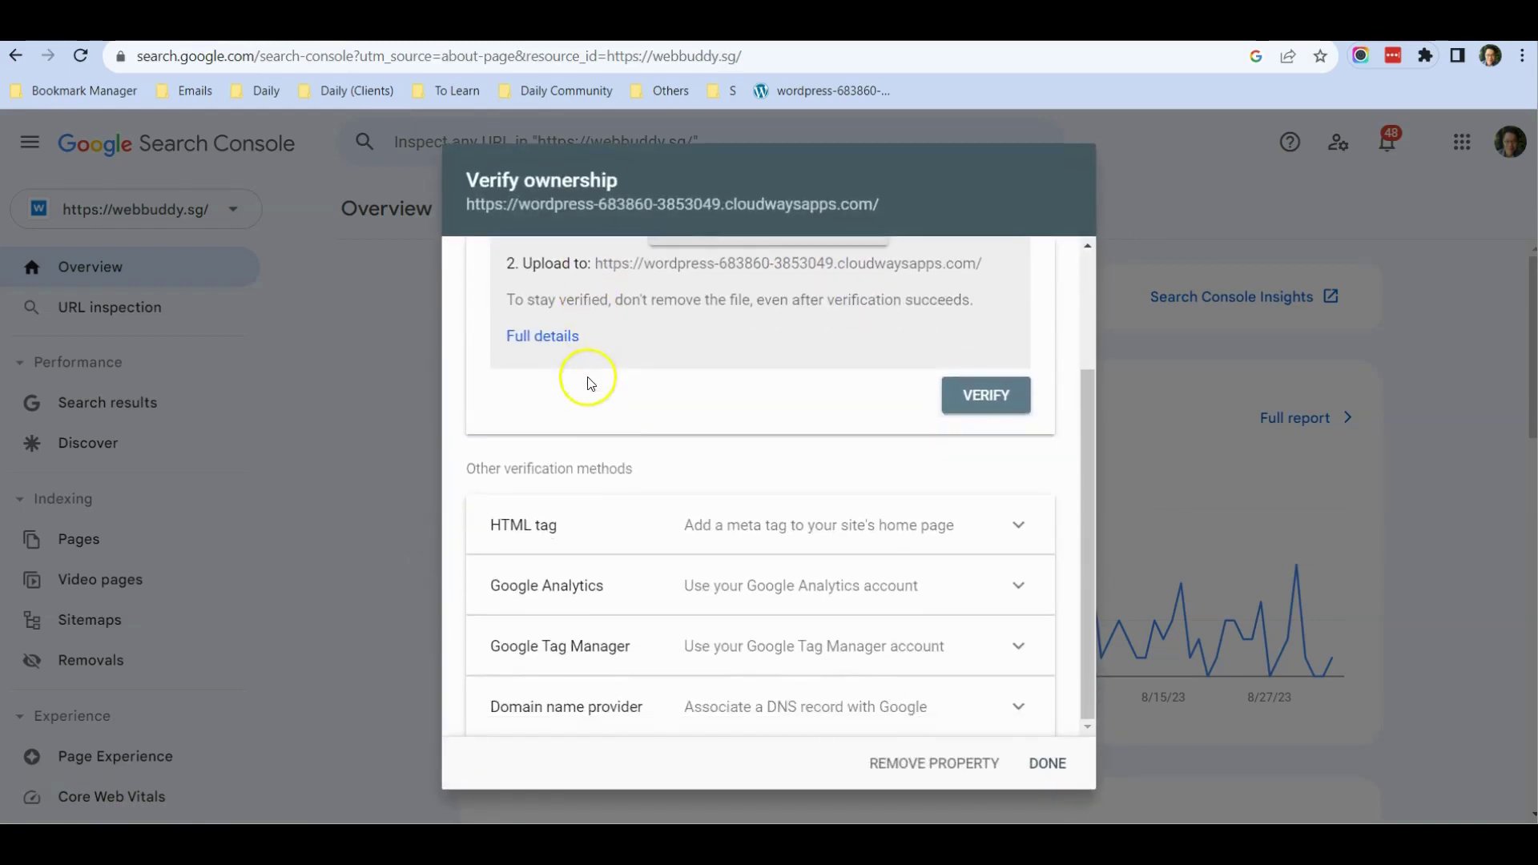
scroll(611, 633, up, 2)
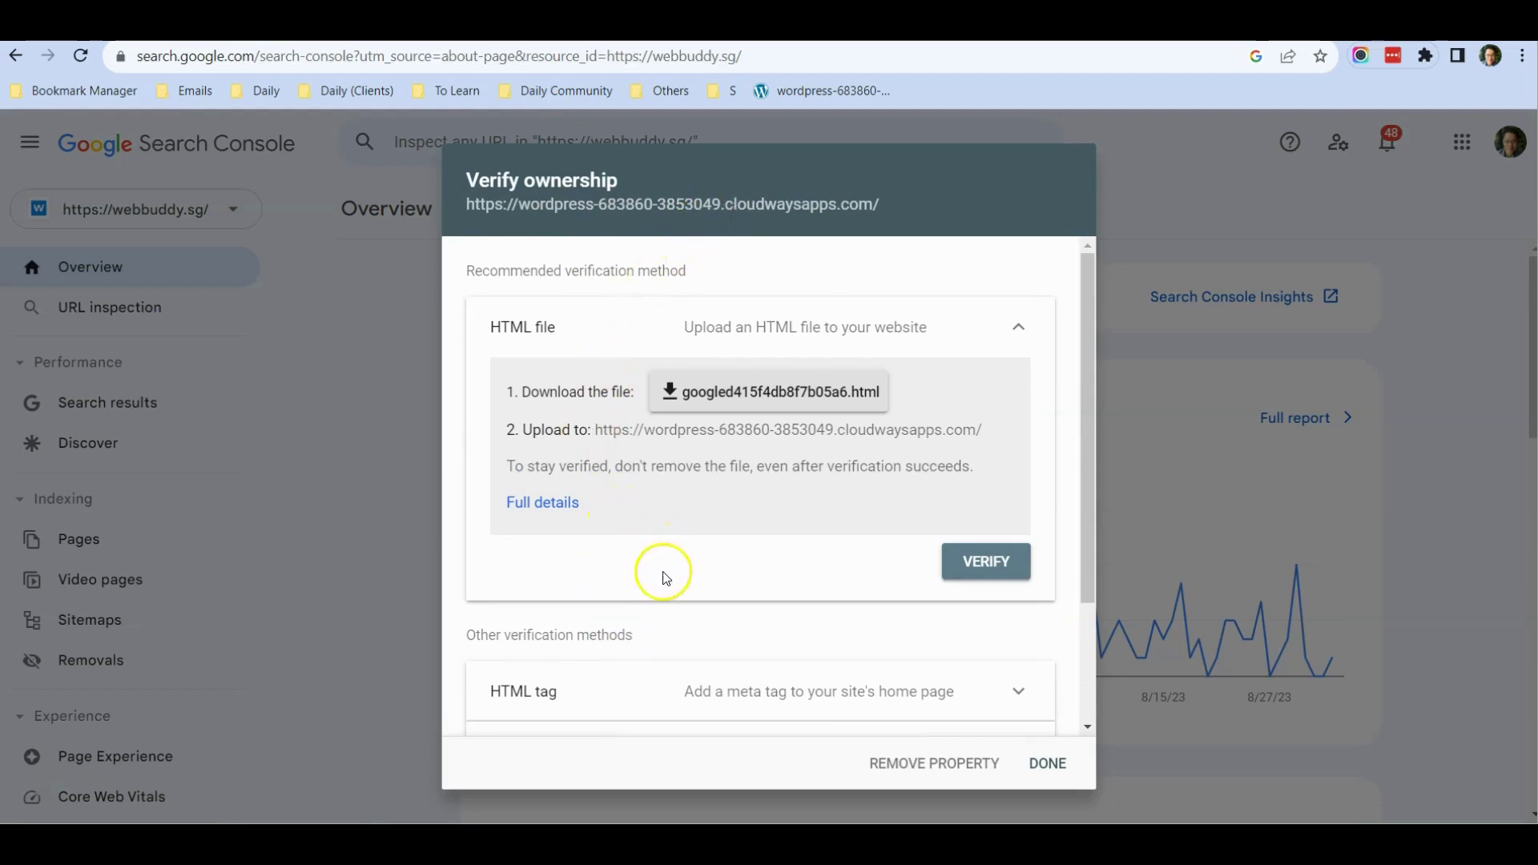
scroll(663, 577, down, 2)
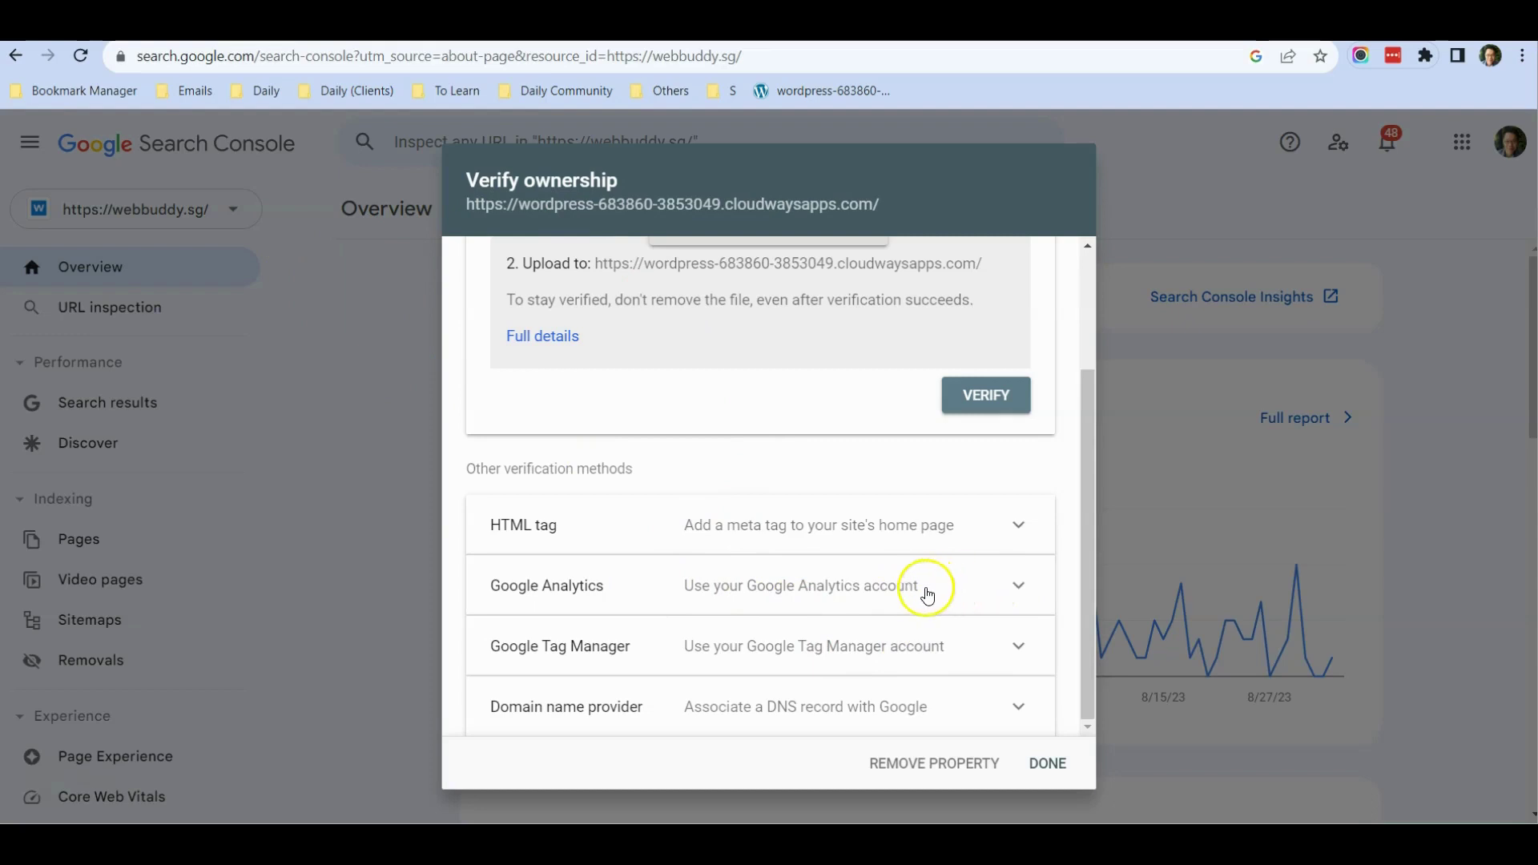
scroll(925, 593, up, 2)
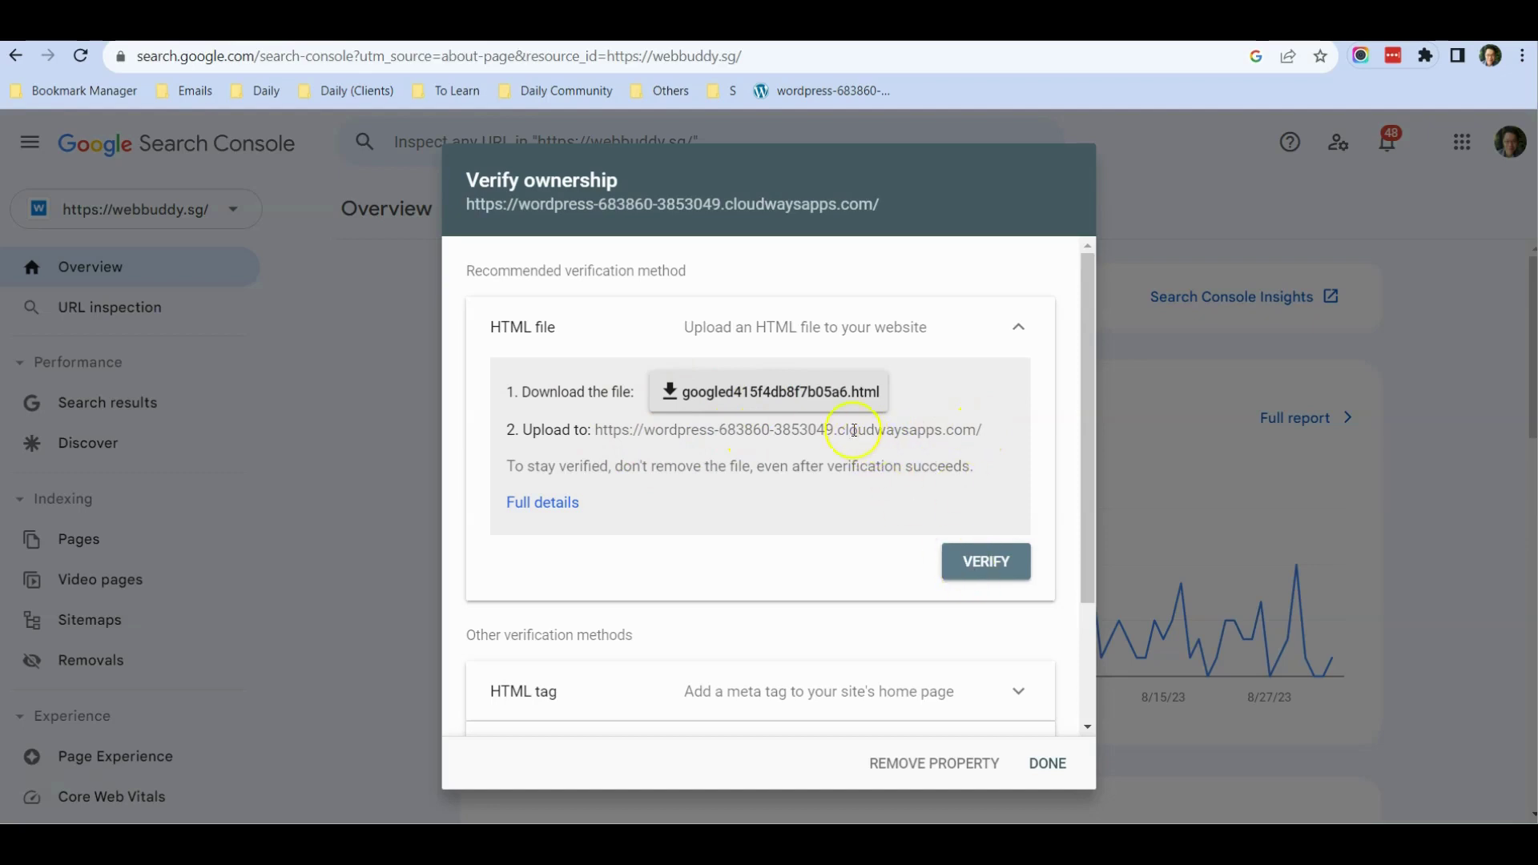
click(793, 398)
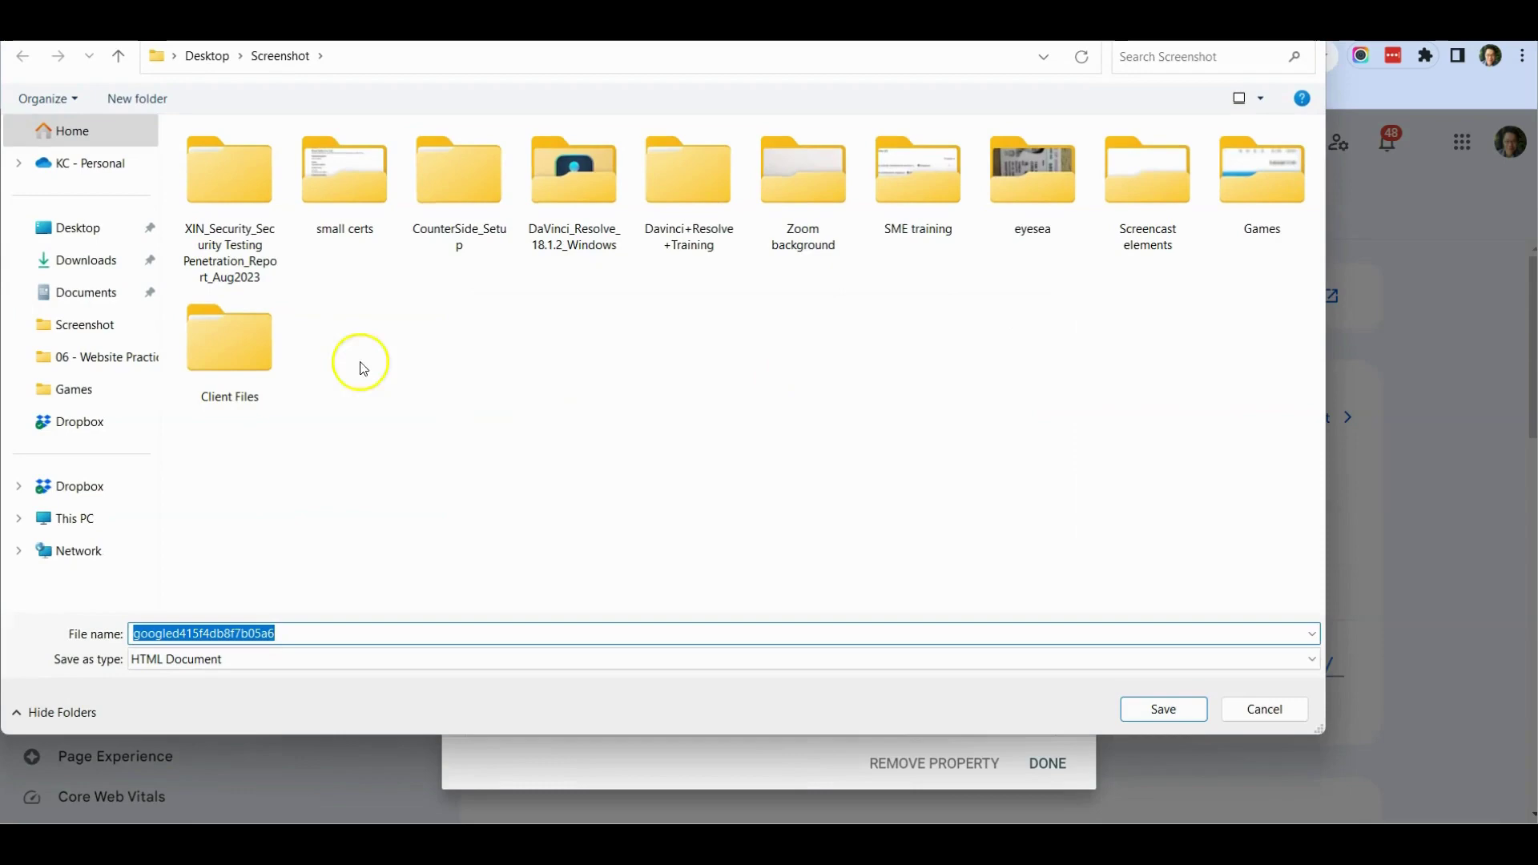
click(103, 326)
click(1135, 710)
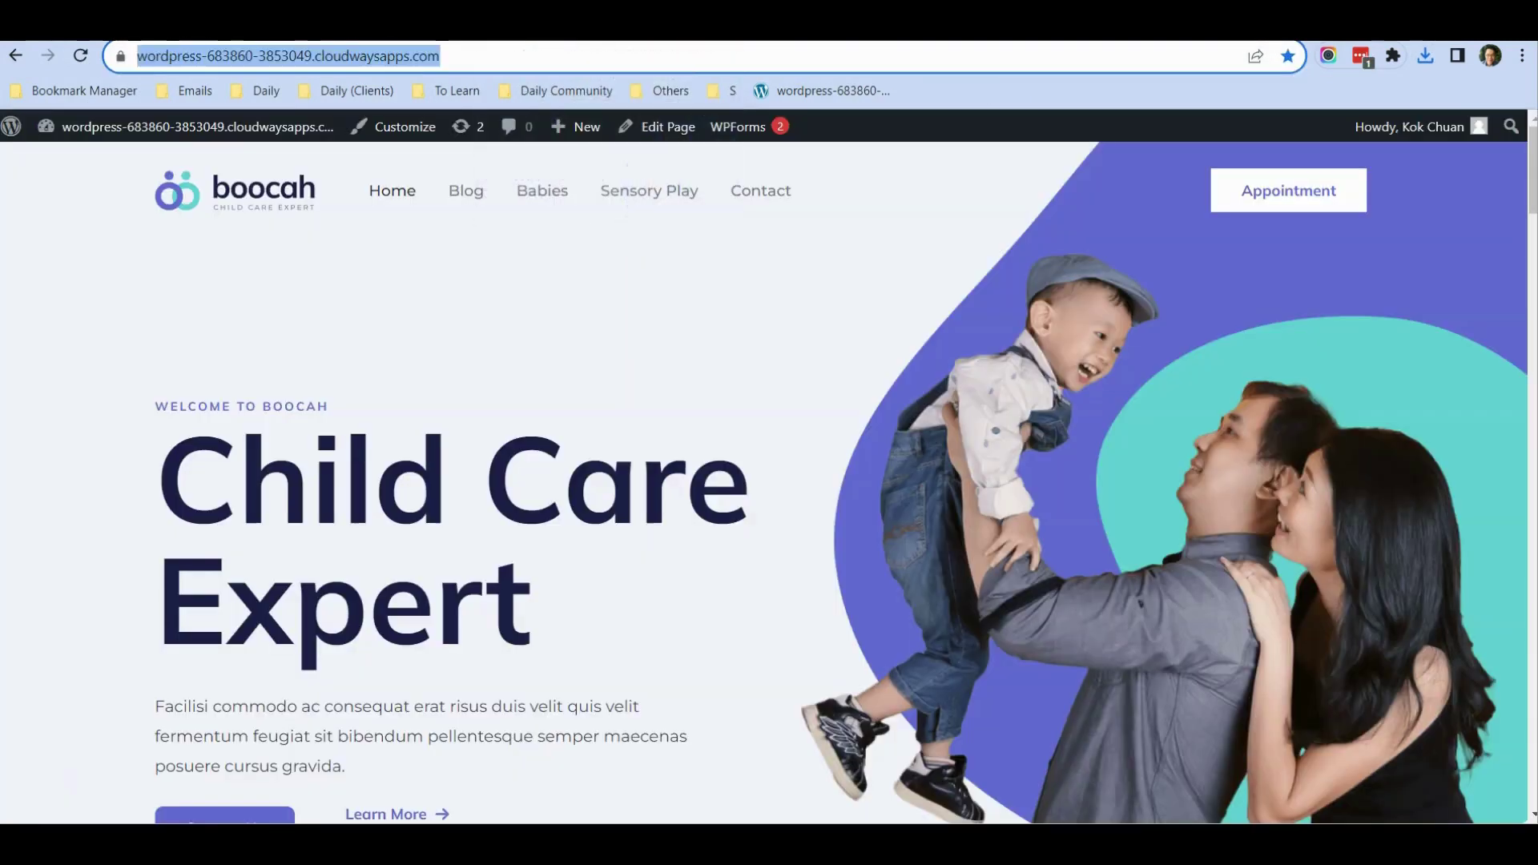
Step: Open the site's WordPress dashboard and dismiss the Starter Templates notice and the welcome panel
mouse_move(251, 130)
click(81, 164)
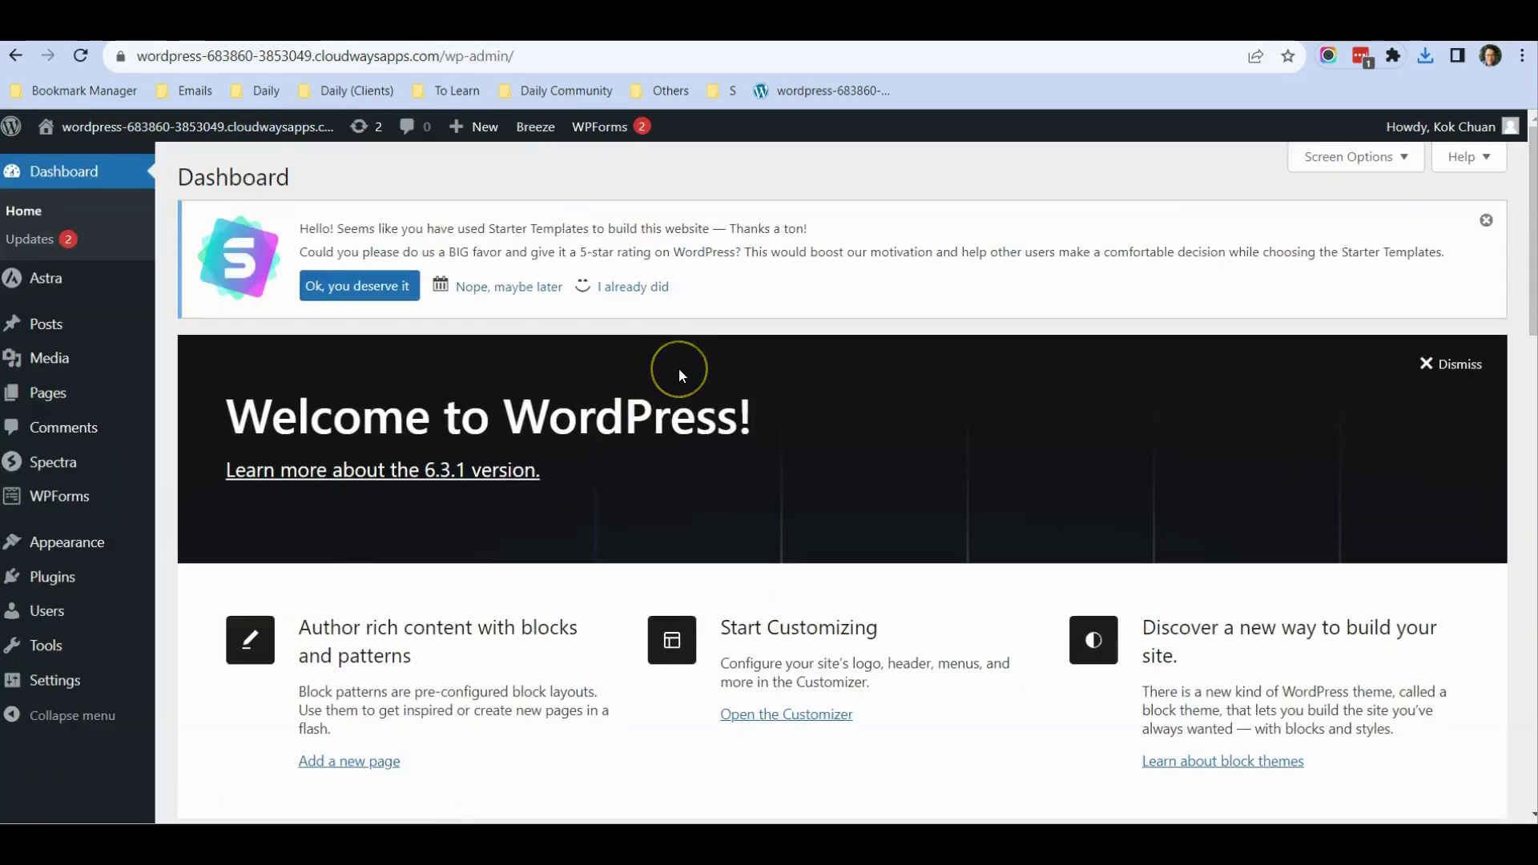
click(1487, 220)
click(1466, 238)
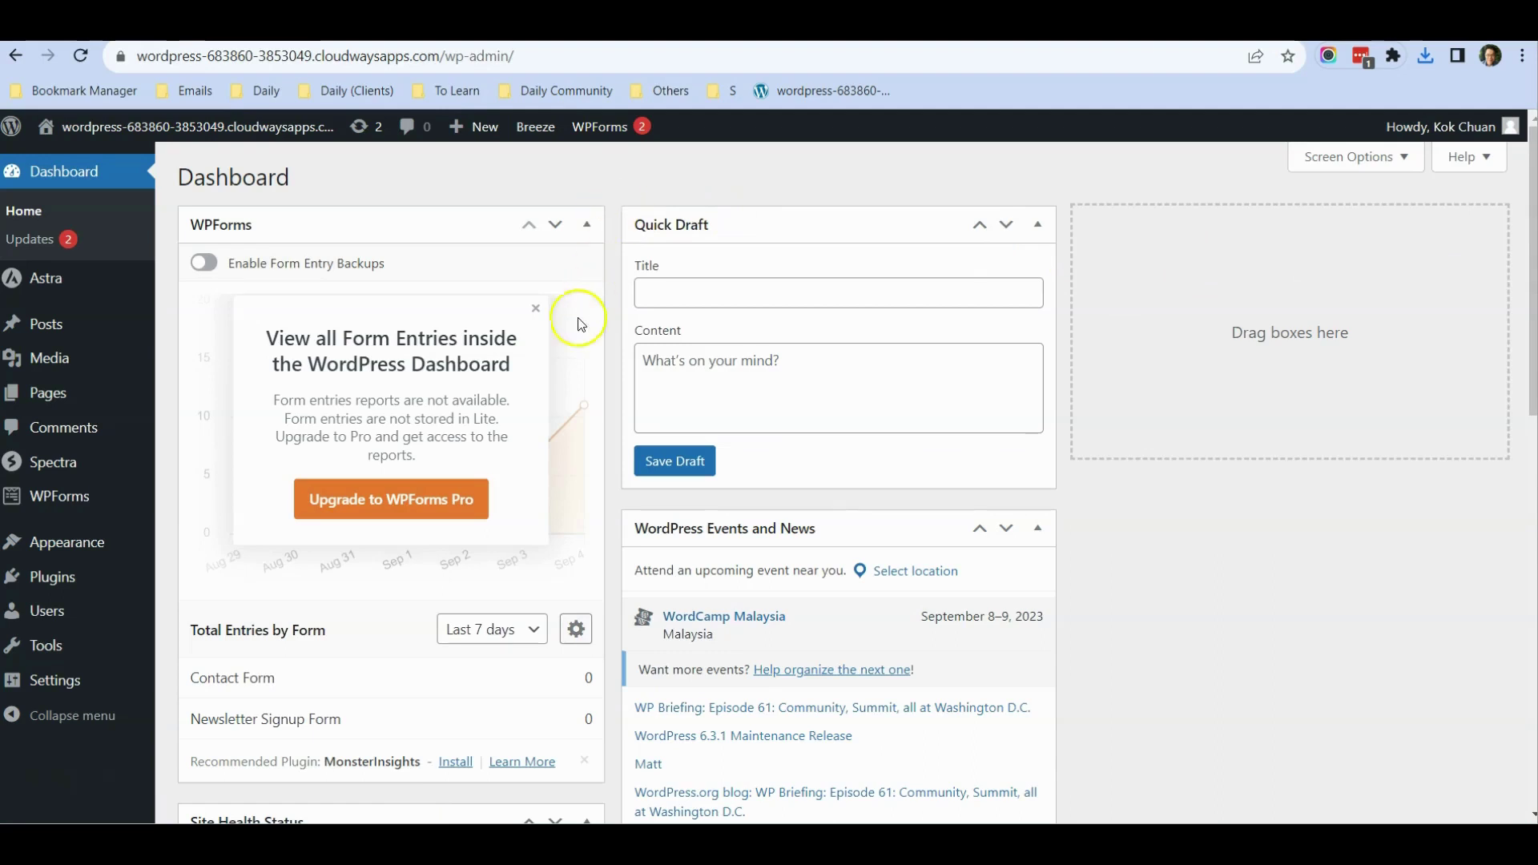
Step: Search the WordPress plugin directory for "file manager", and install and activate the File Manager plugin
scroll(180, 345, down, 1)
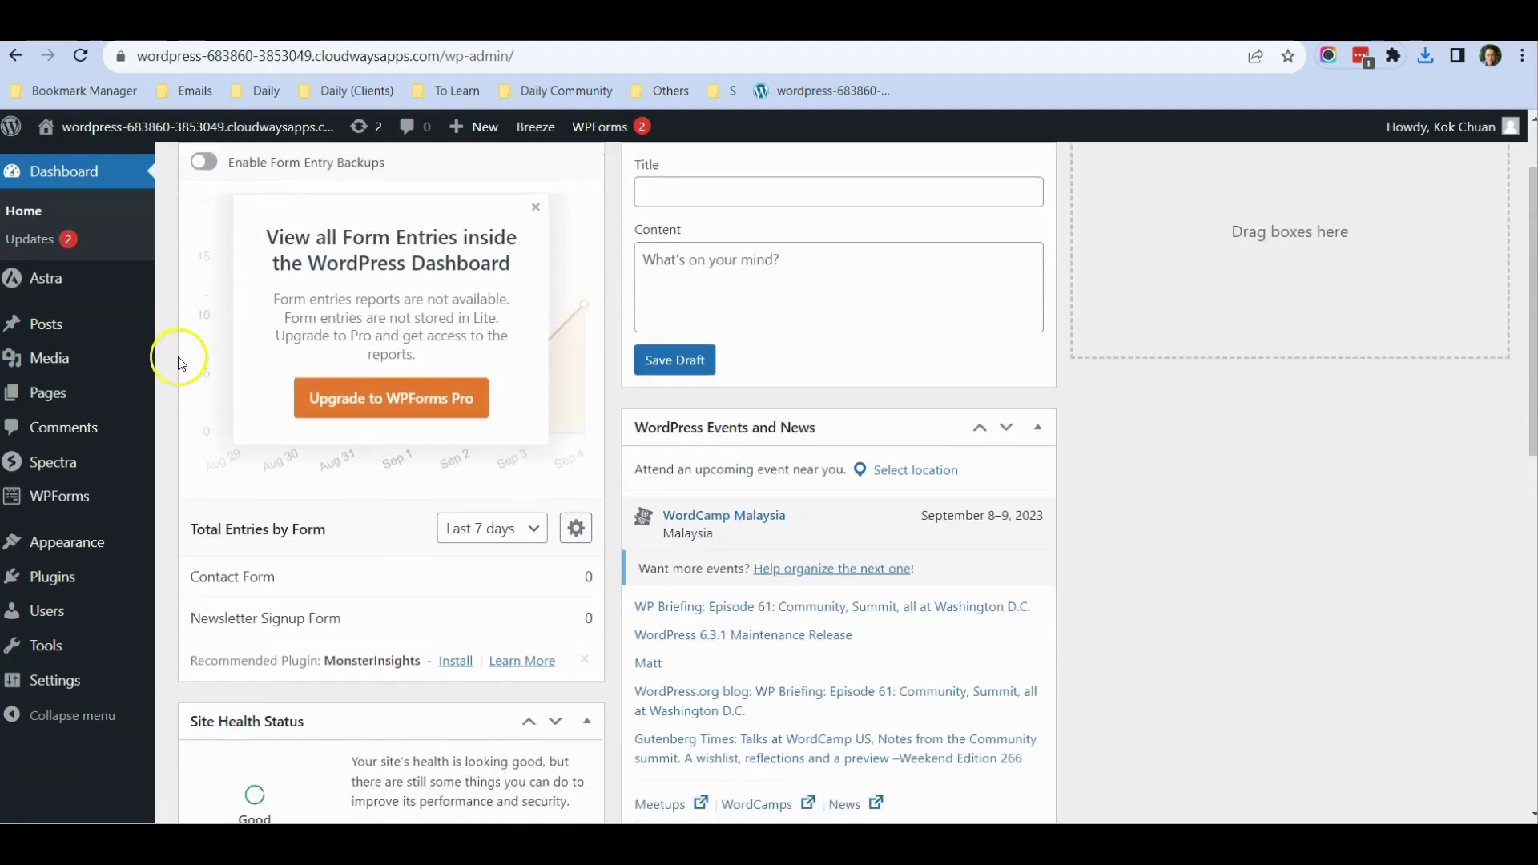
scroll(125, 429, up, 1)
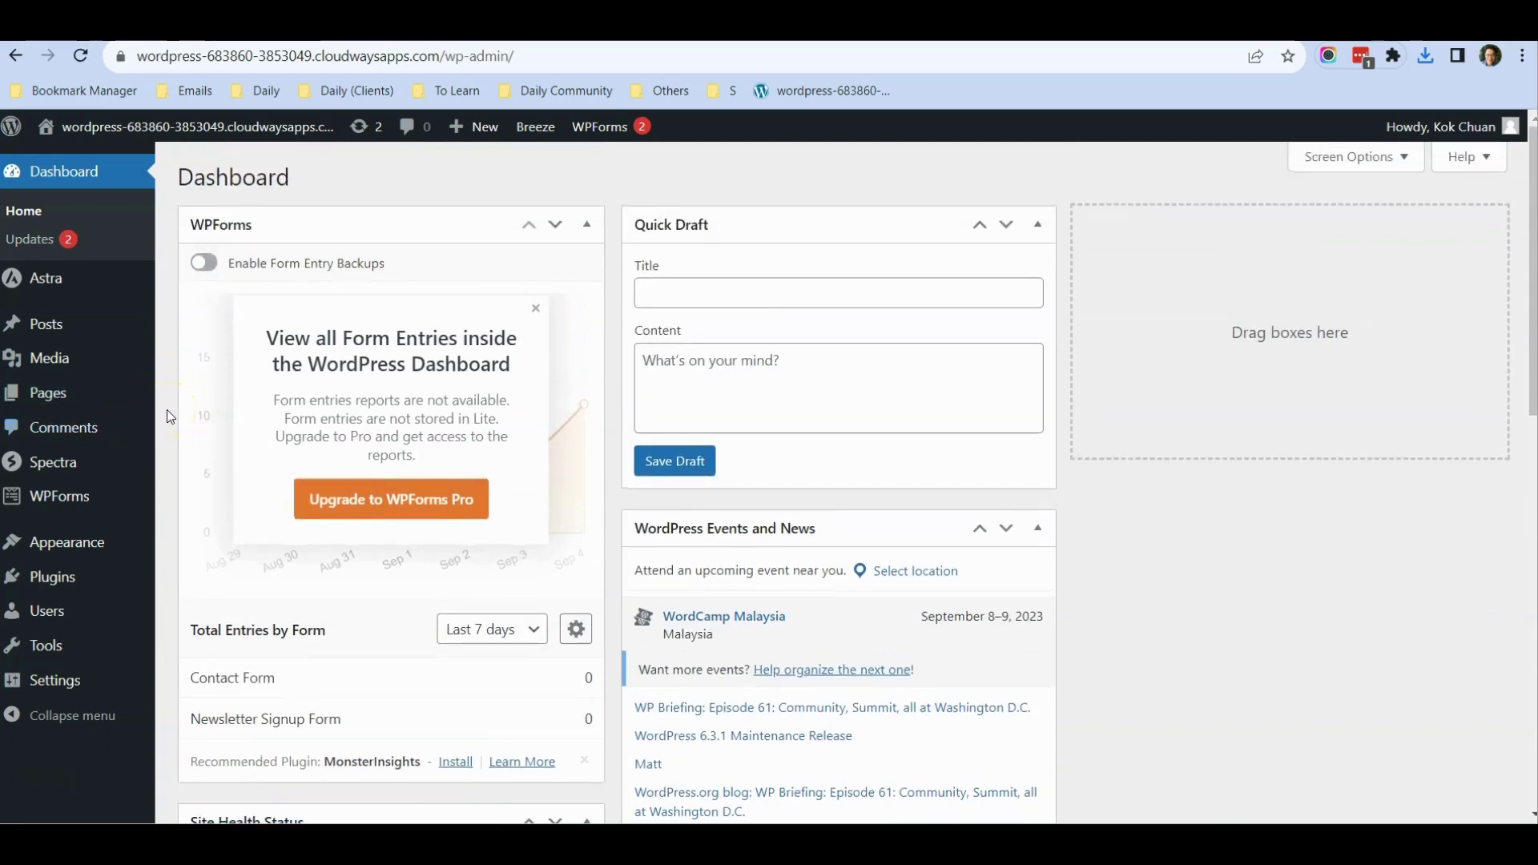
mouse_move(84, 578)
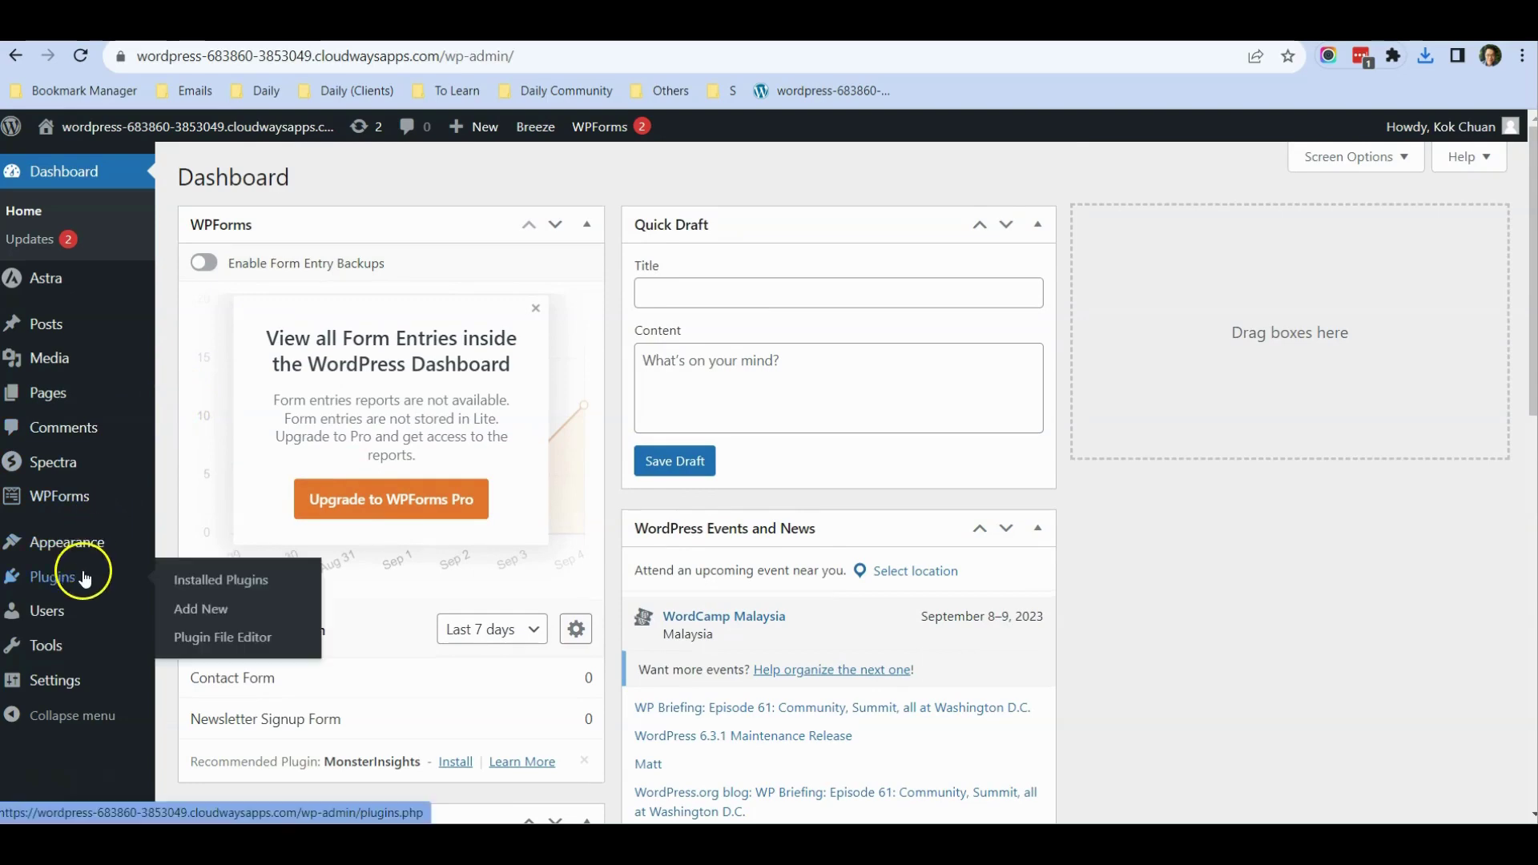
click(211, 611)
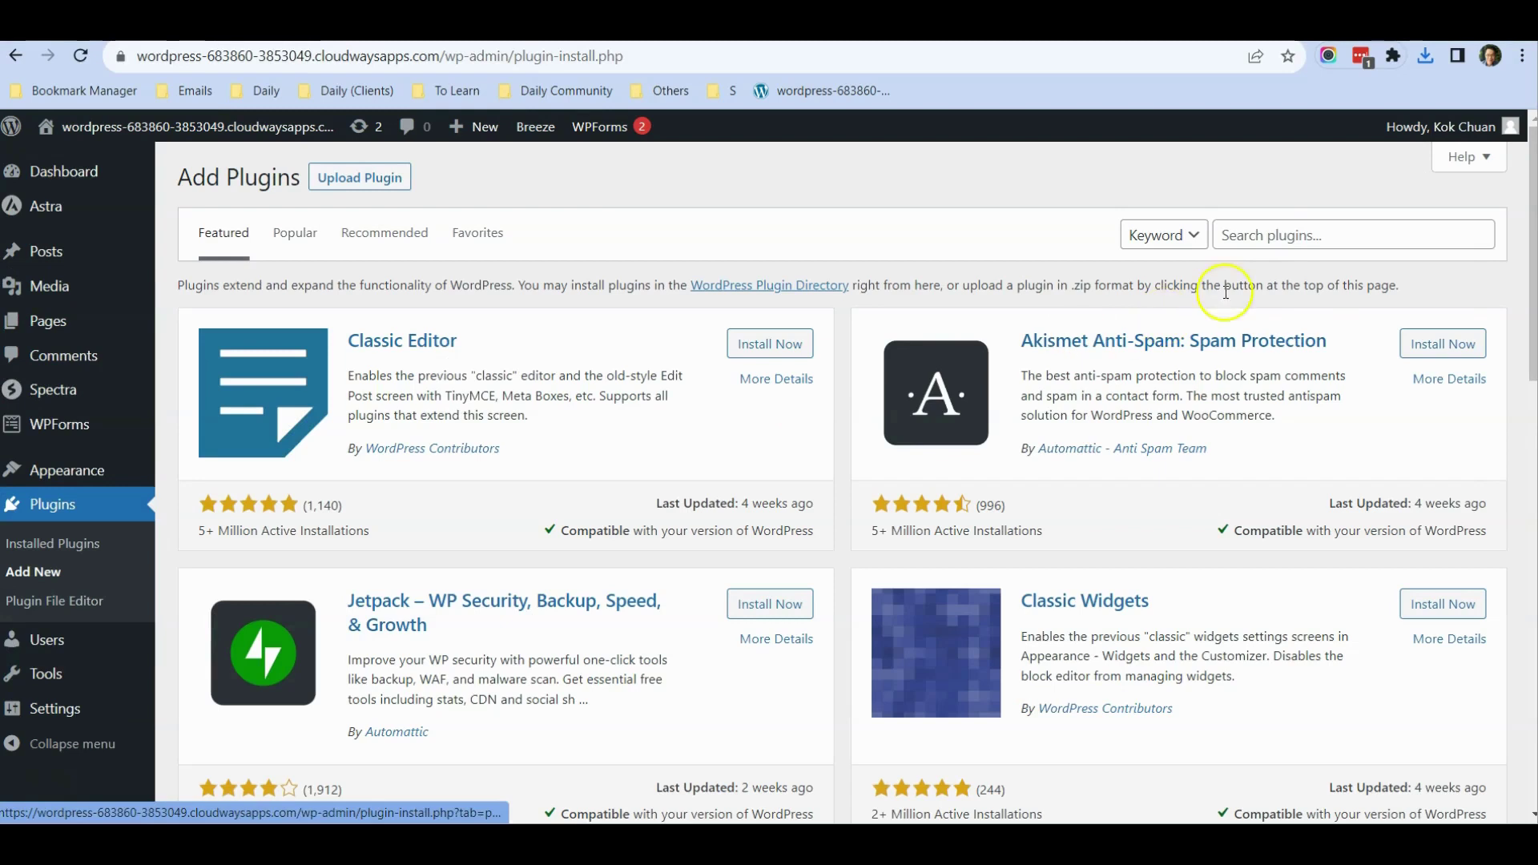
click(1278, 234)
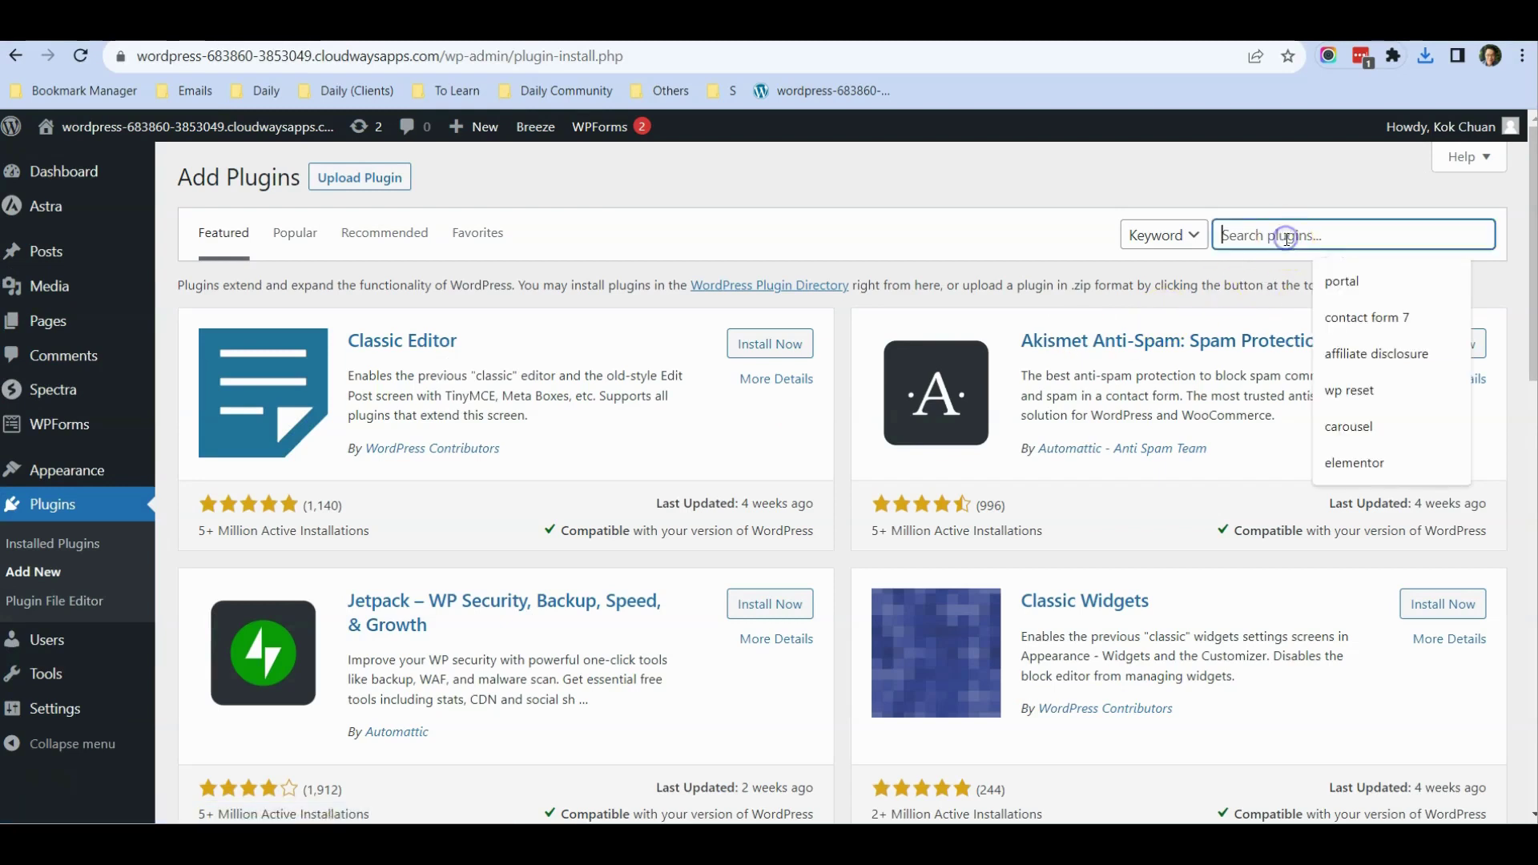
text(file manager)
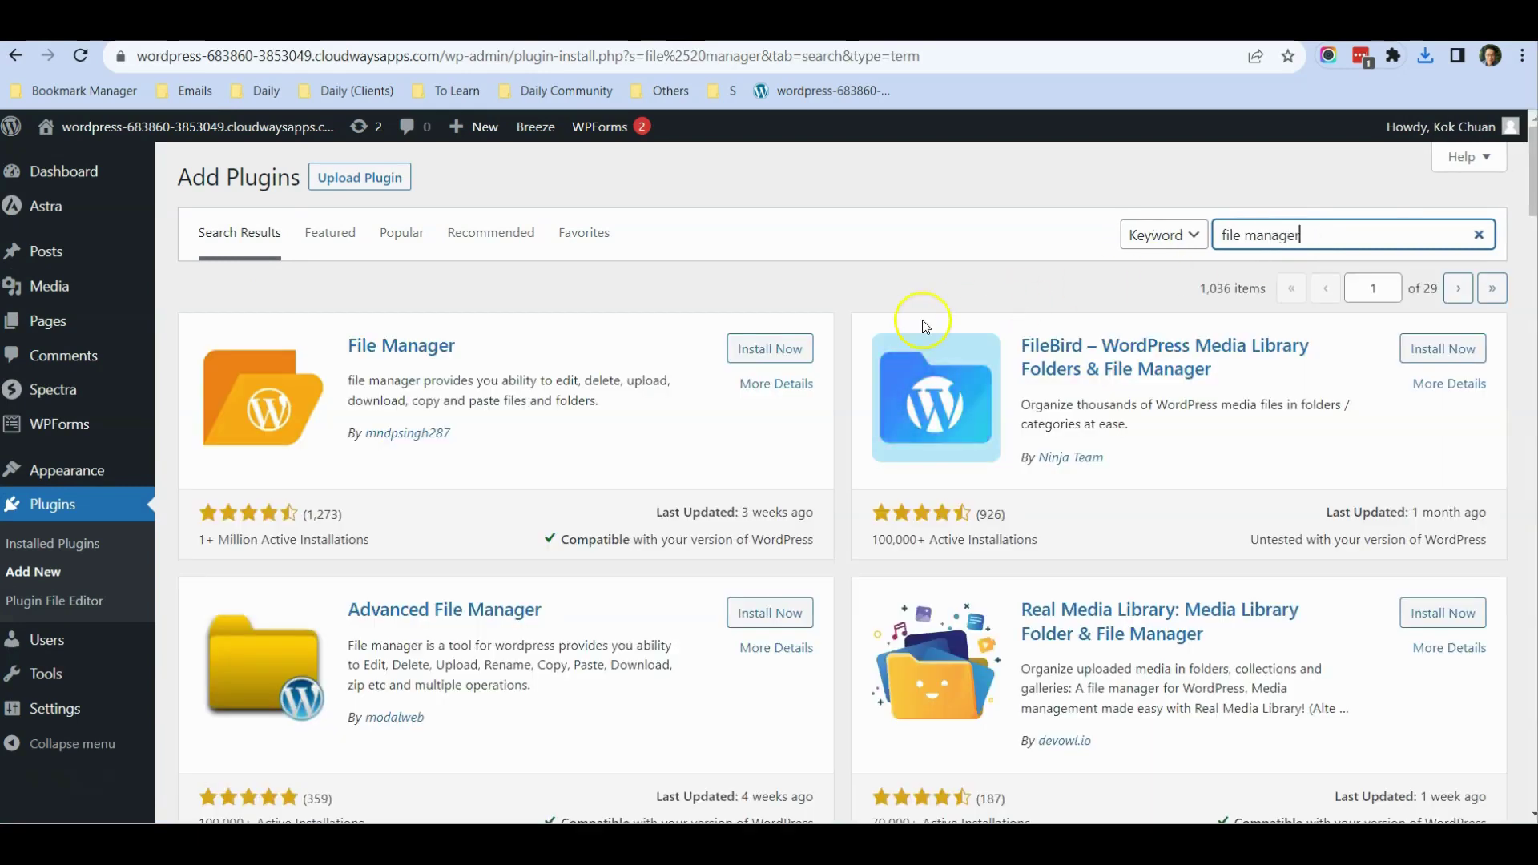
click(761, 350)
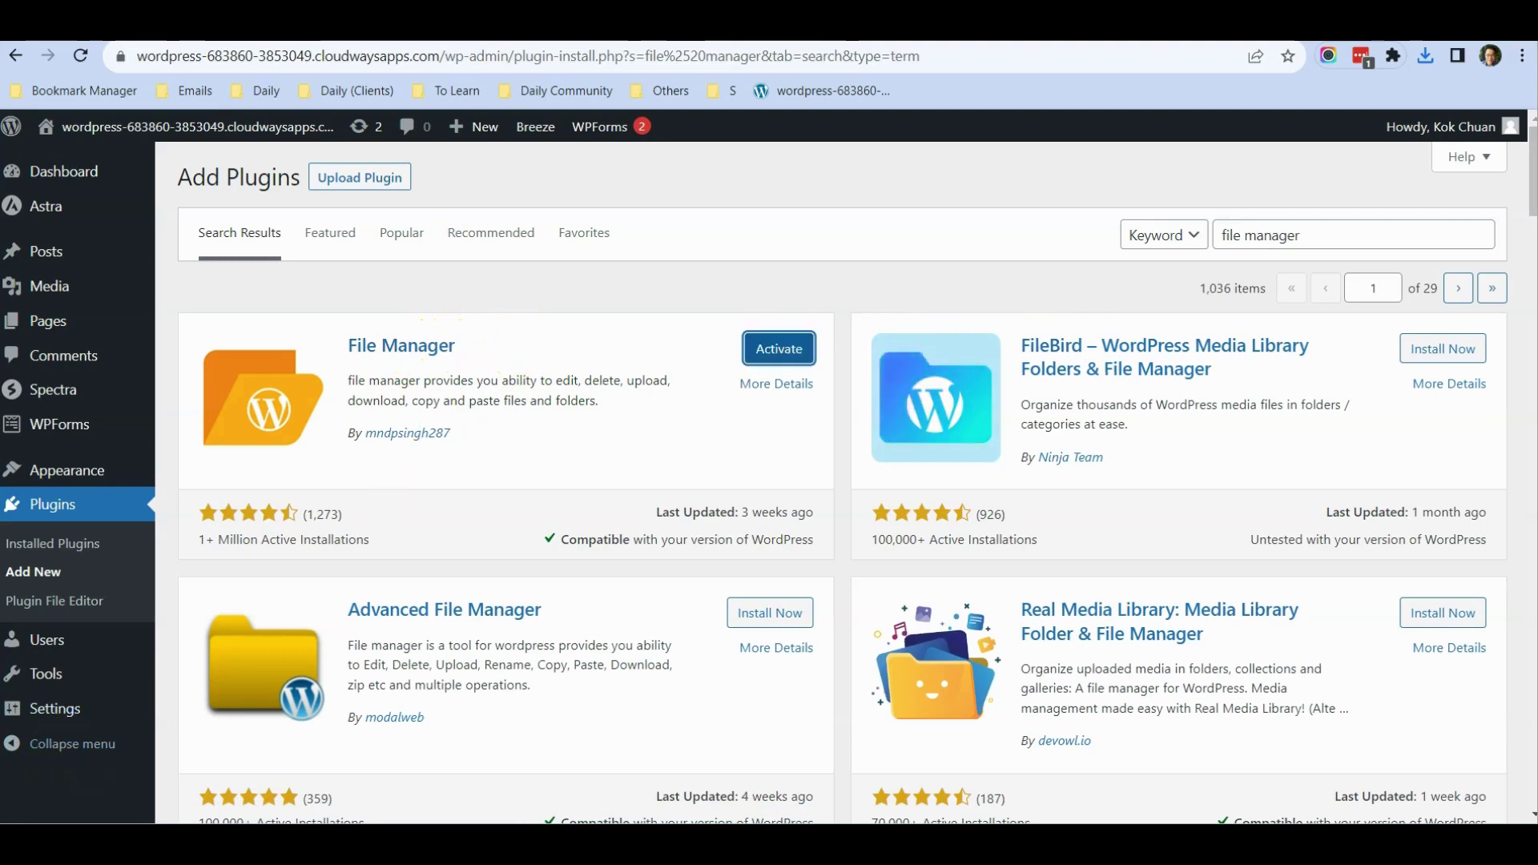
click(772, 348)
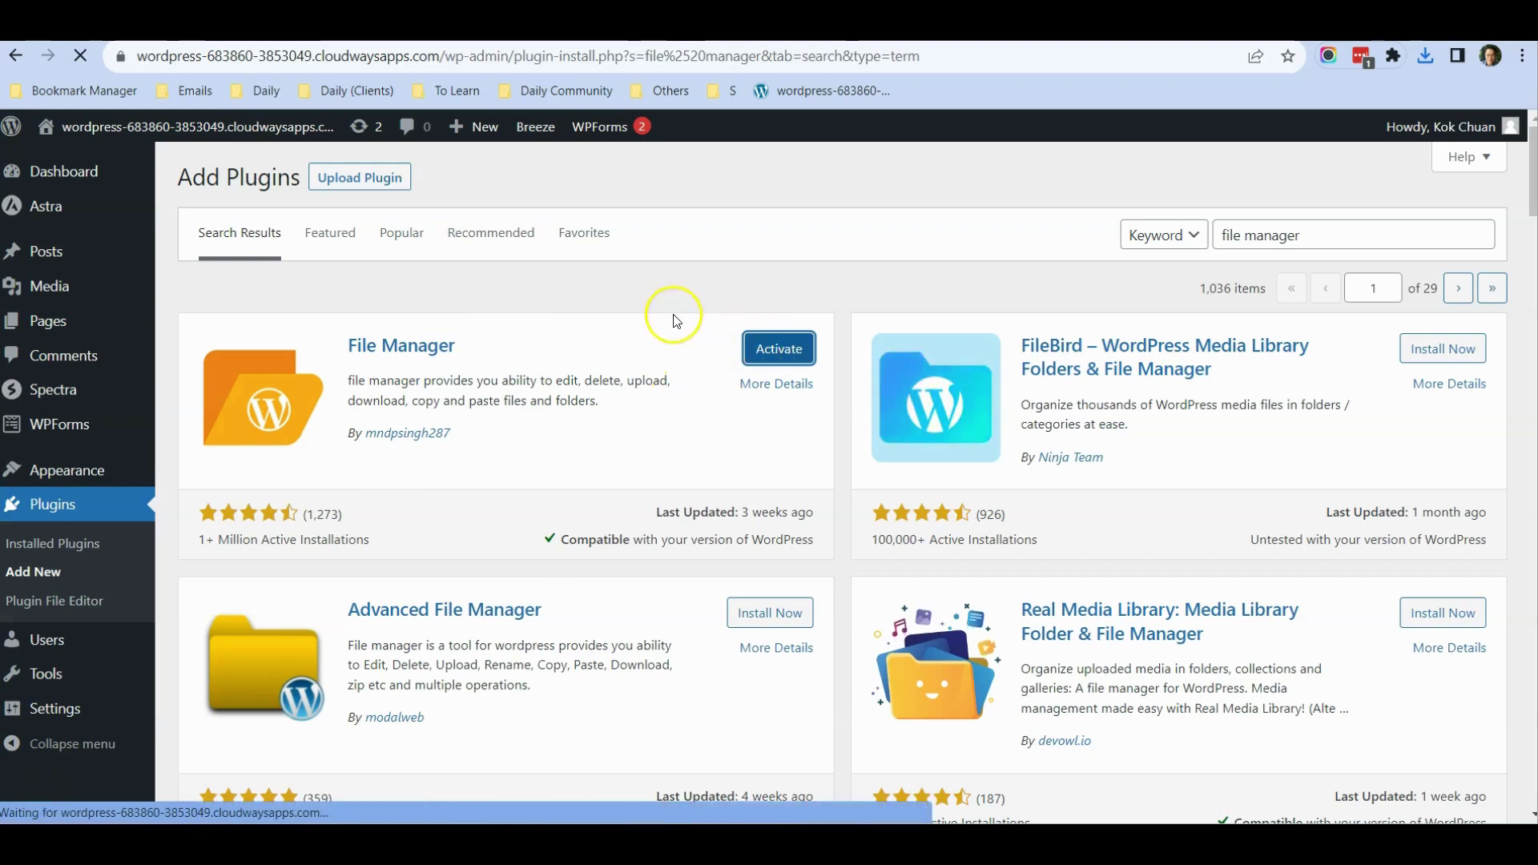
Step: Open the WP File Manager plugin from the WordPress dashboard and decline its welcome subscription offer
scroll(647, 290, down, 3)
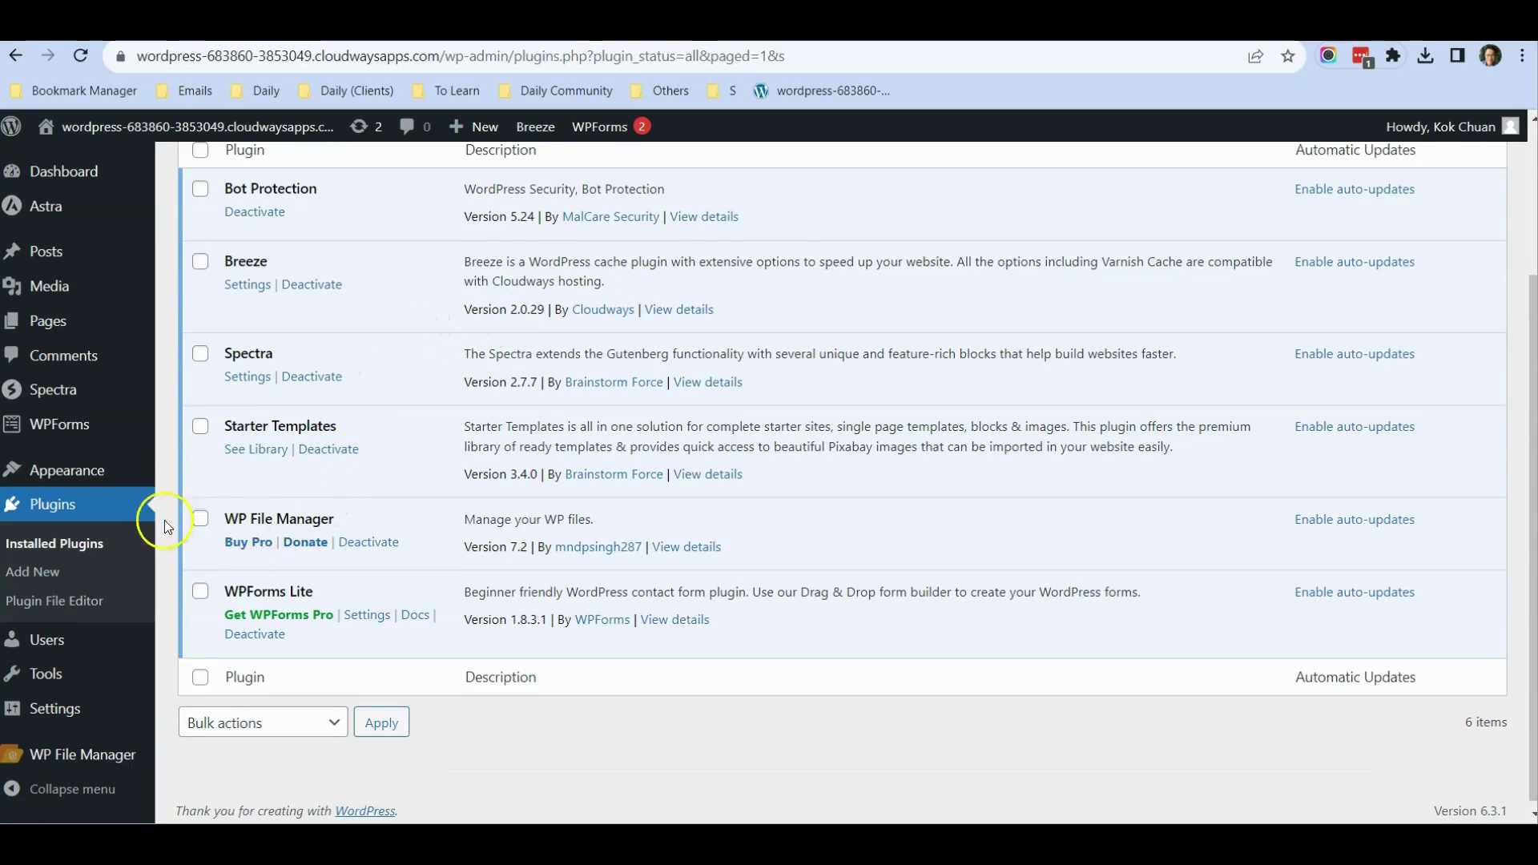
mouse_move(112, 732)
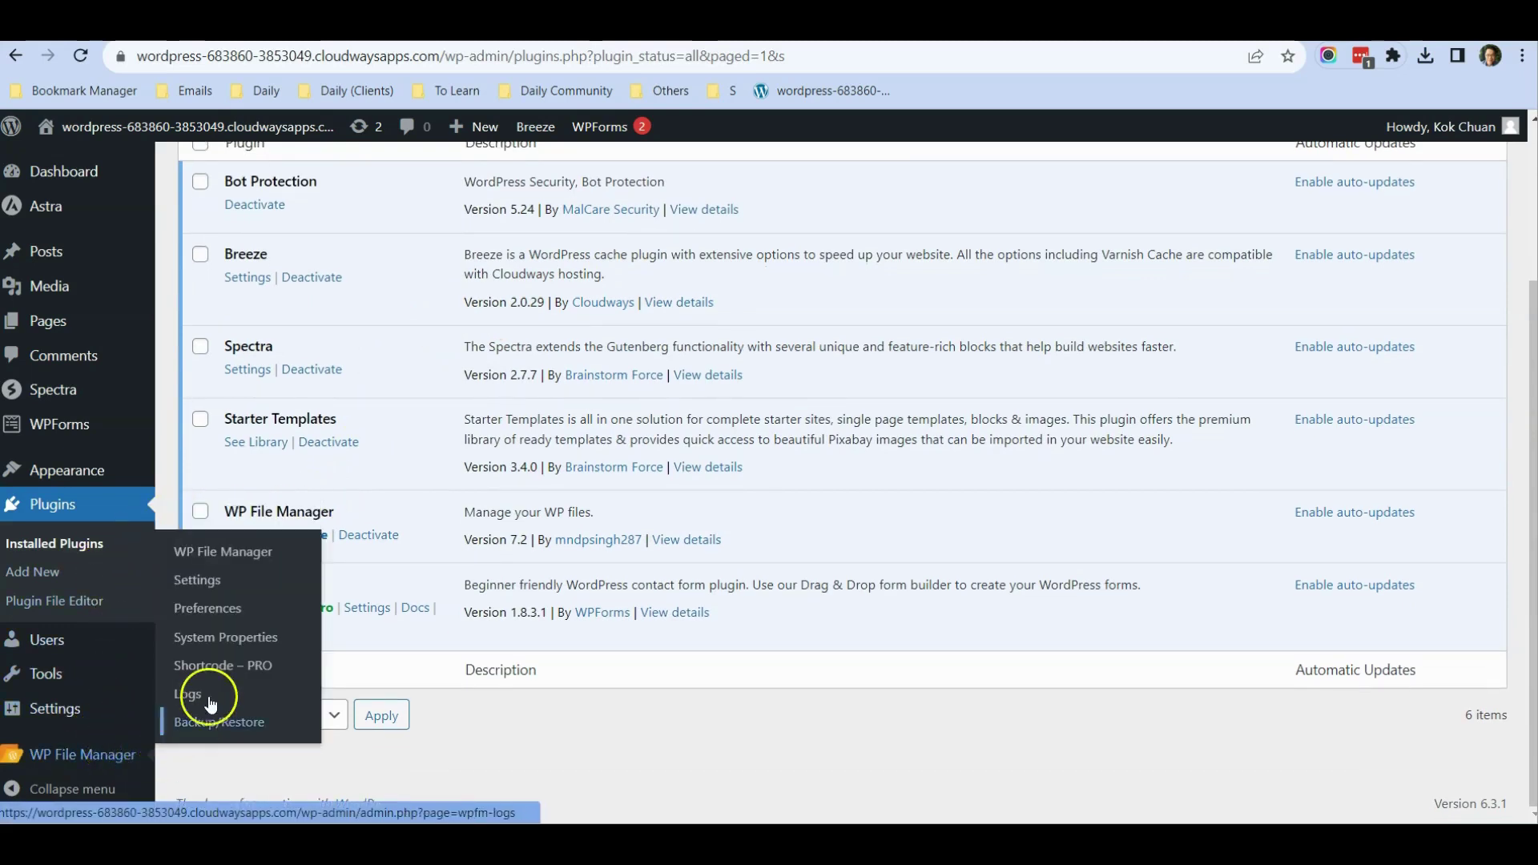
click(236, 561)
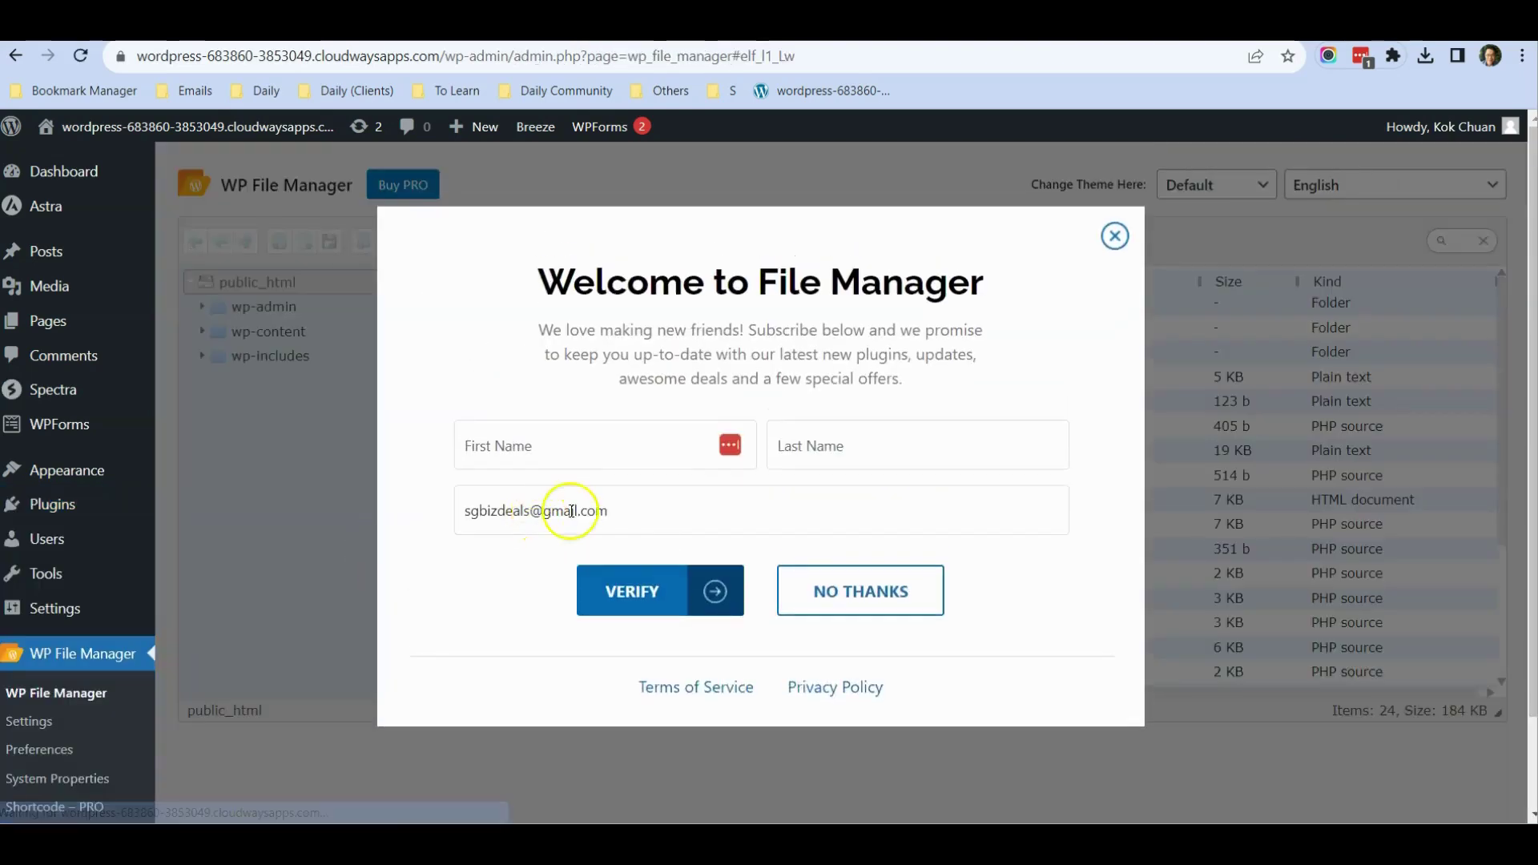
click(854, 592)
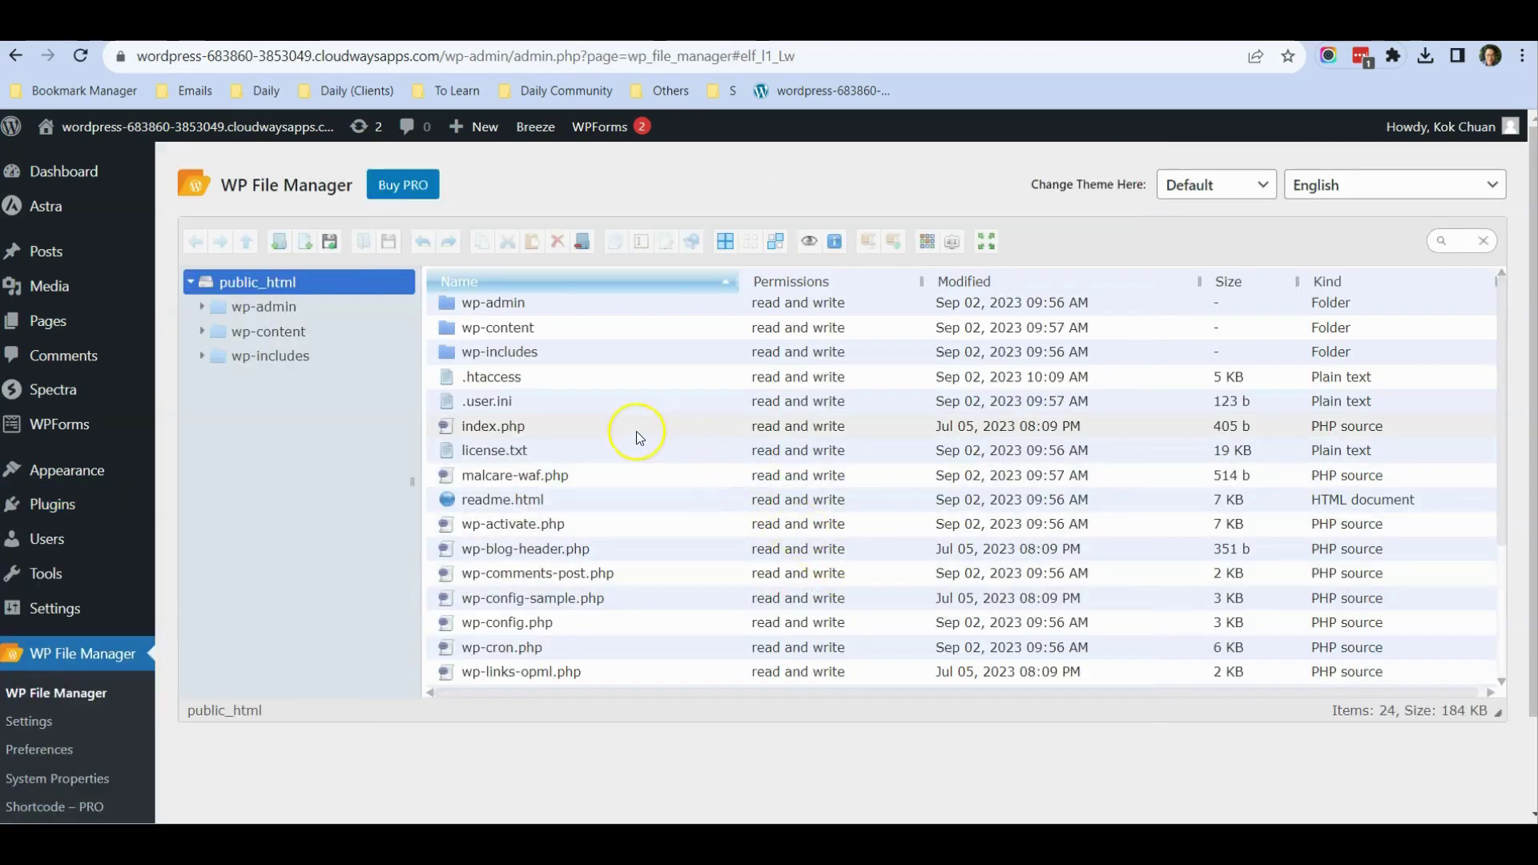
Step: Look through the files in the site's public_html root folder and dismiss the plugin's review request
scroll(620, 430, down, 3)
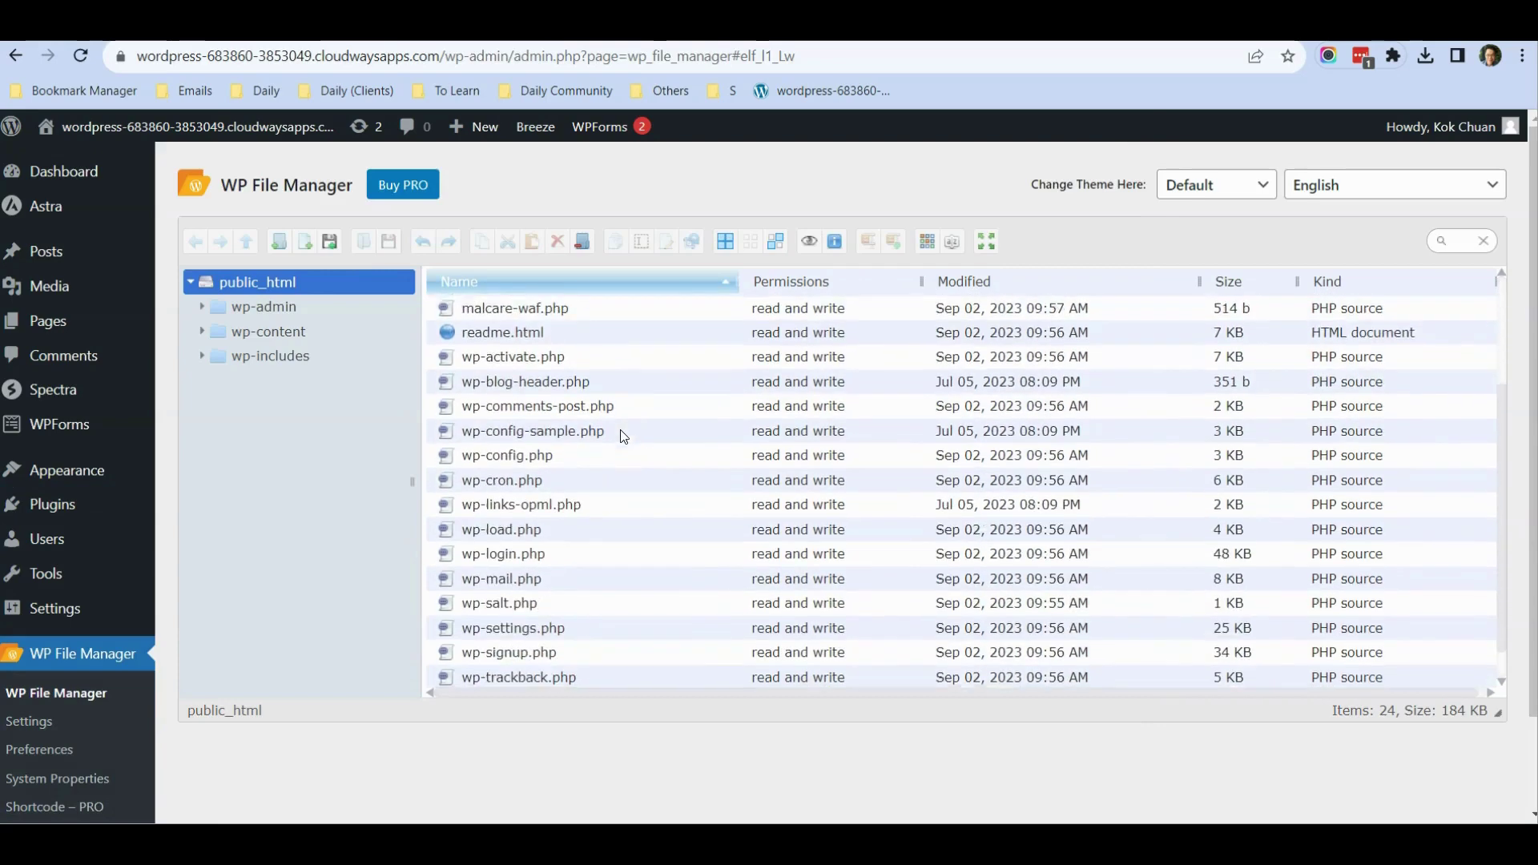
scroll(620, 429, up, 3)
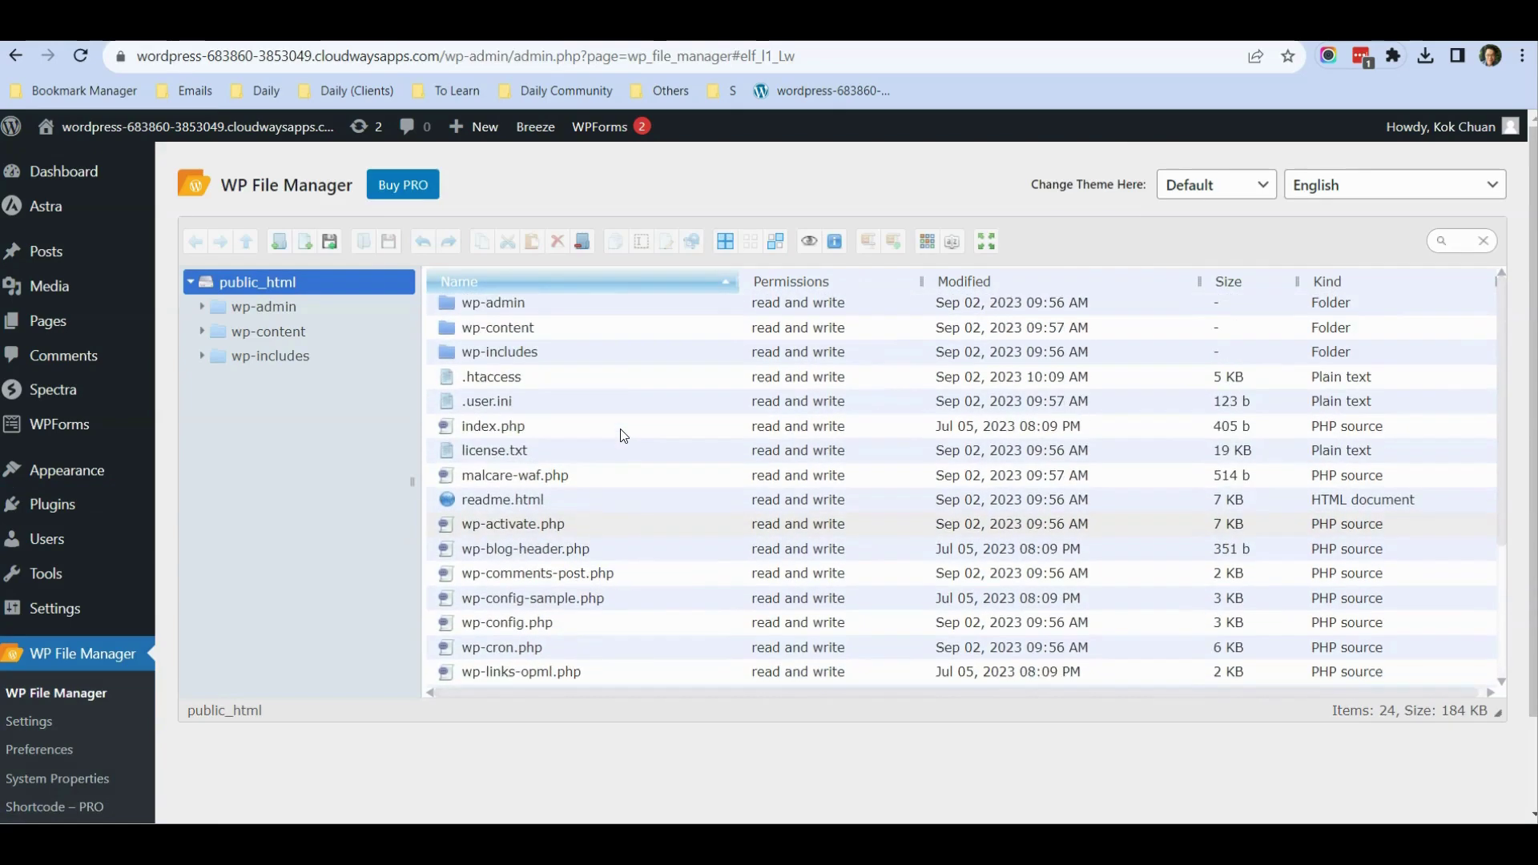
scroll(623, 435, down, 3)
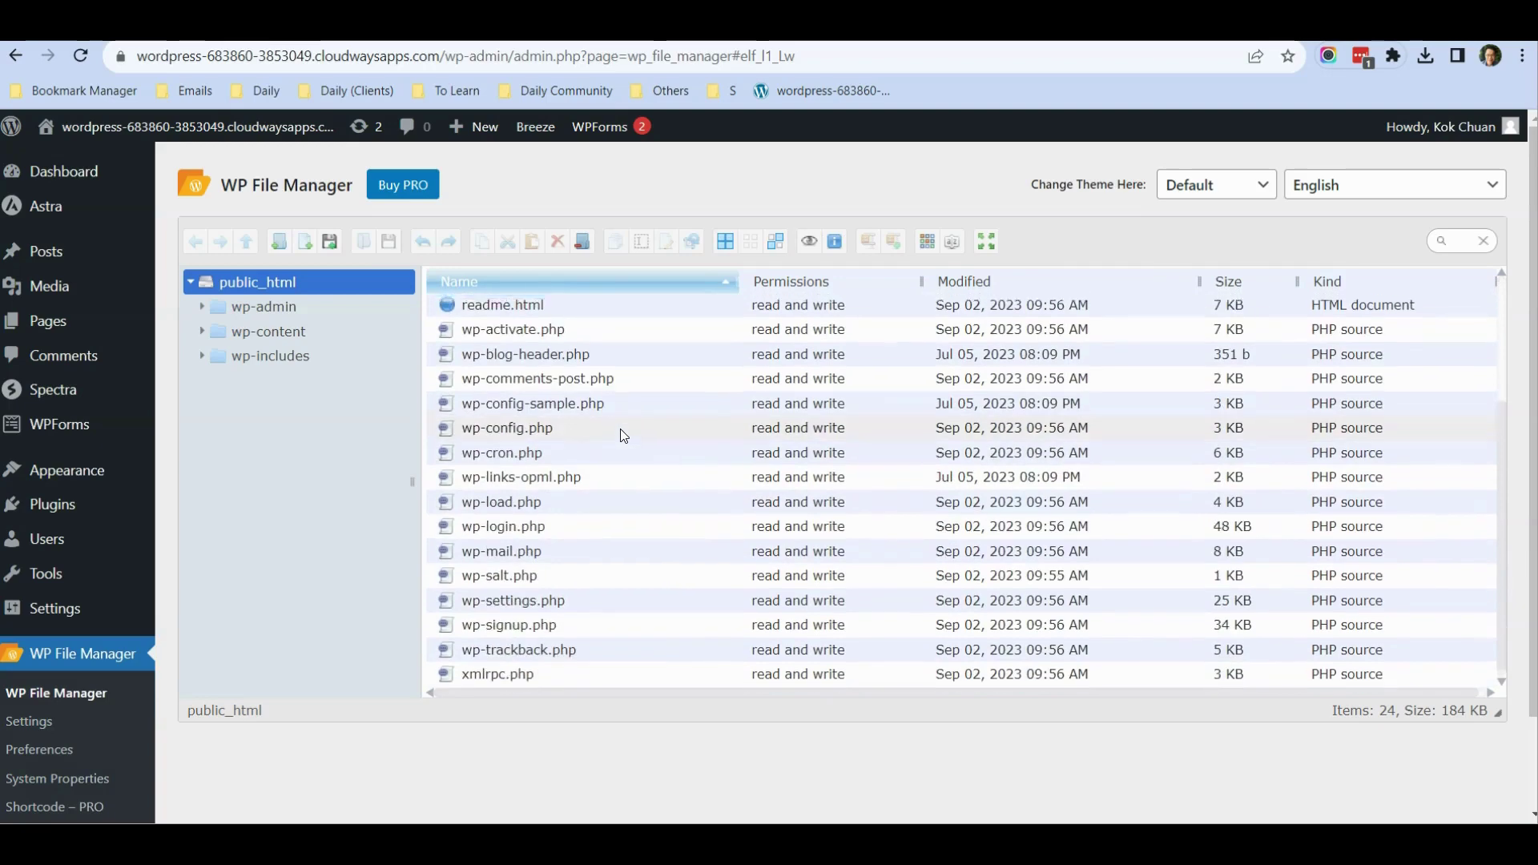
scroll(623, 435, up, 3)
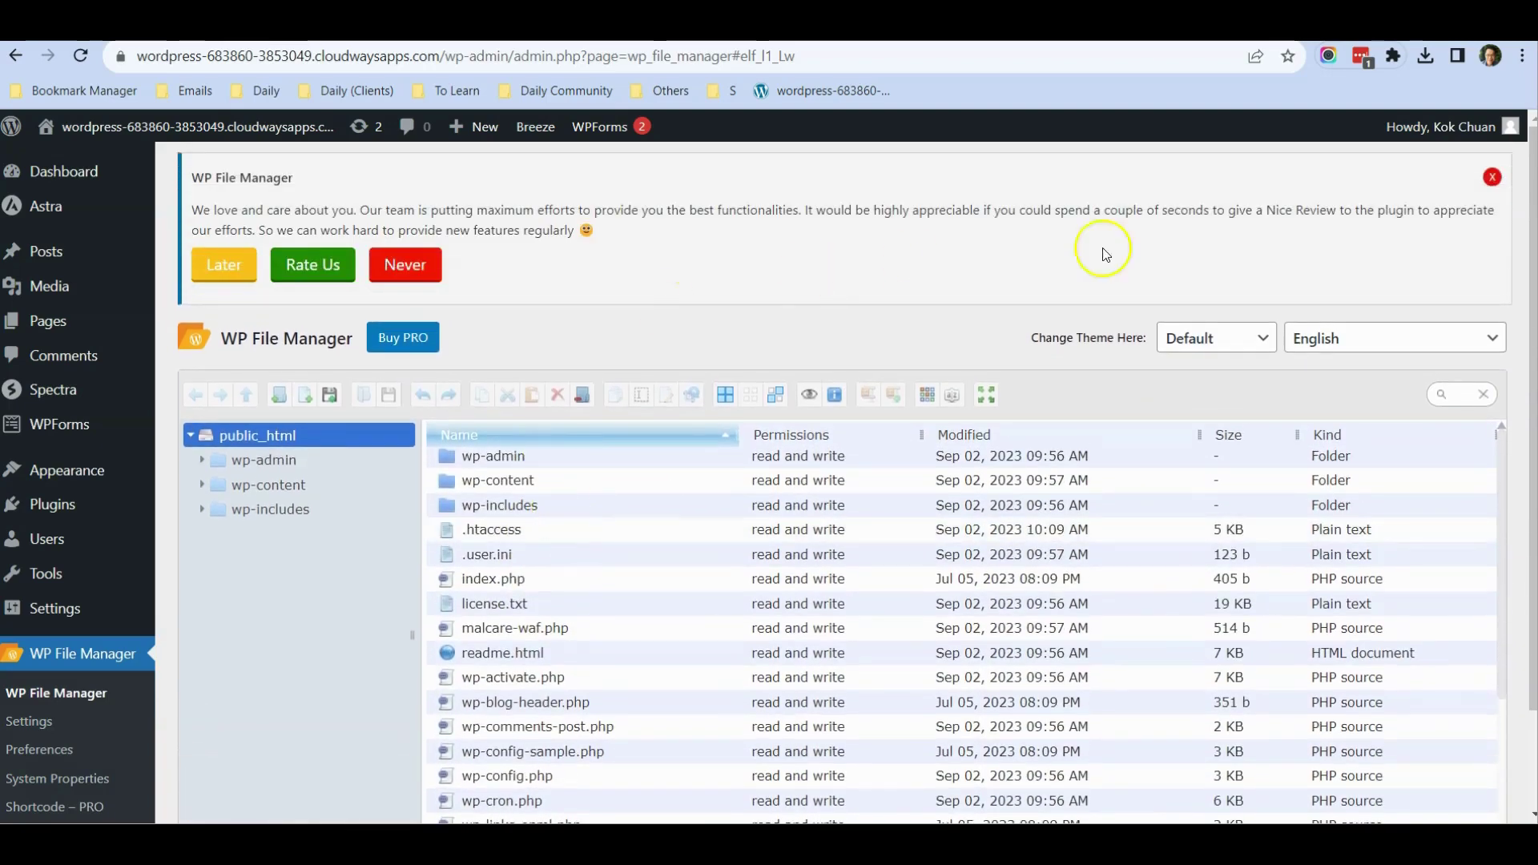
click(1493, 178)
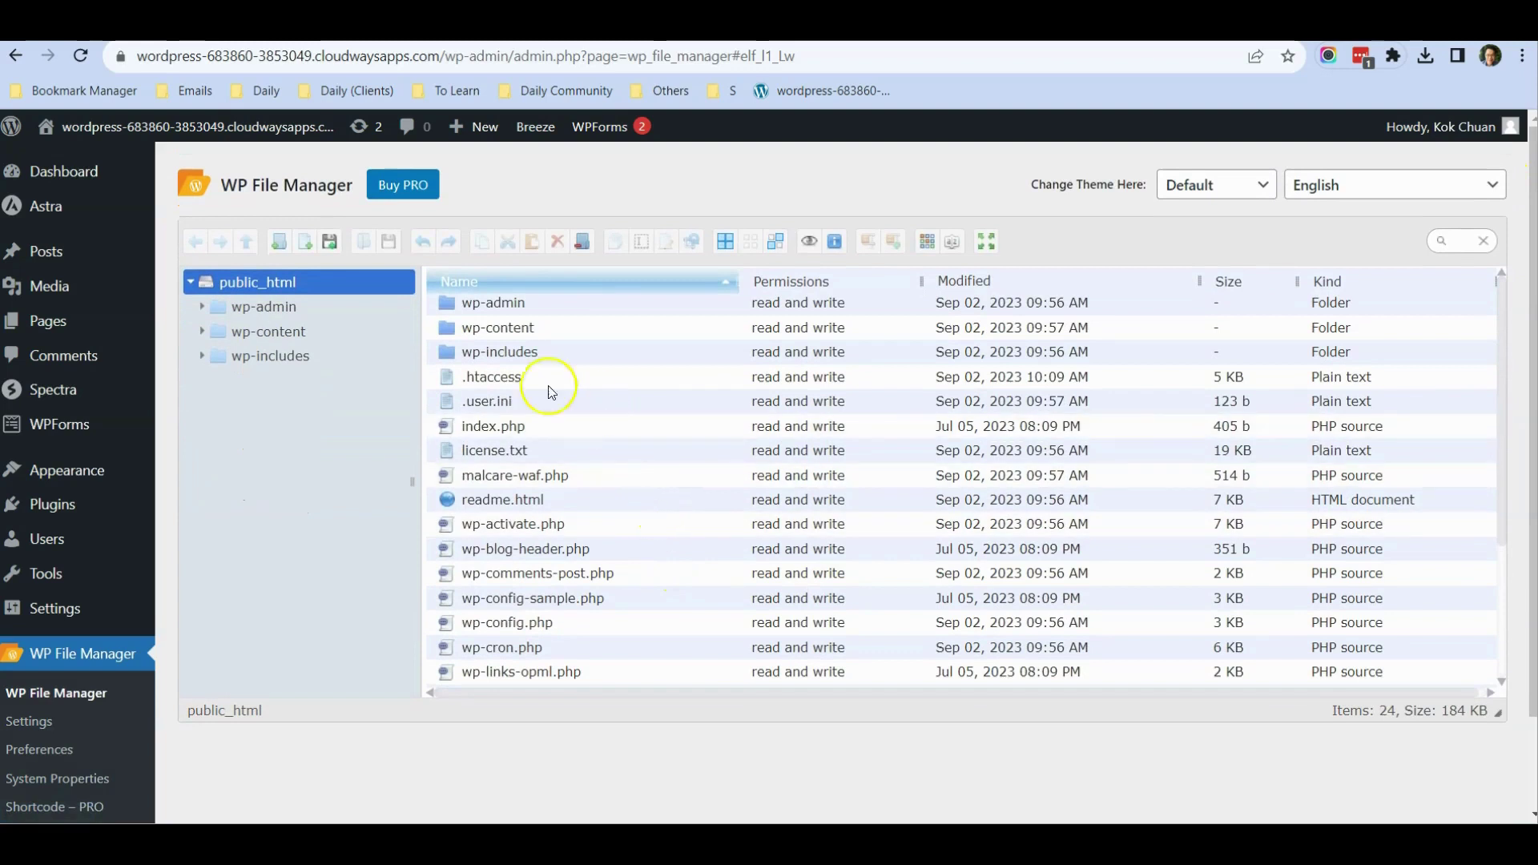
Step: Upload the Google HTML verification file from the Screenshot folder into the site's public_html folder
click(330, 244)
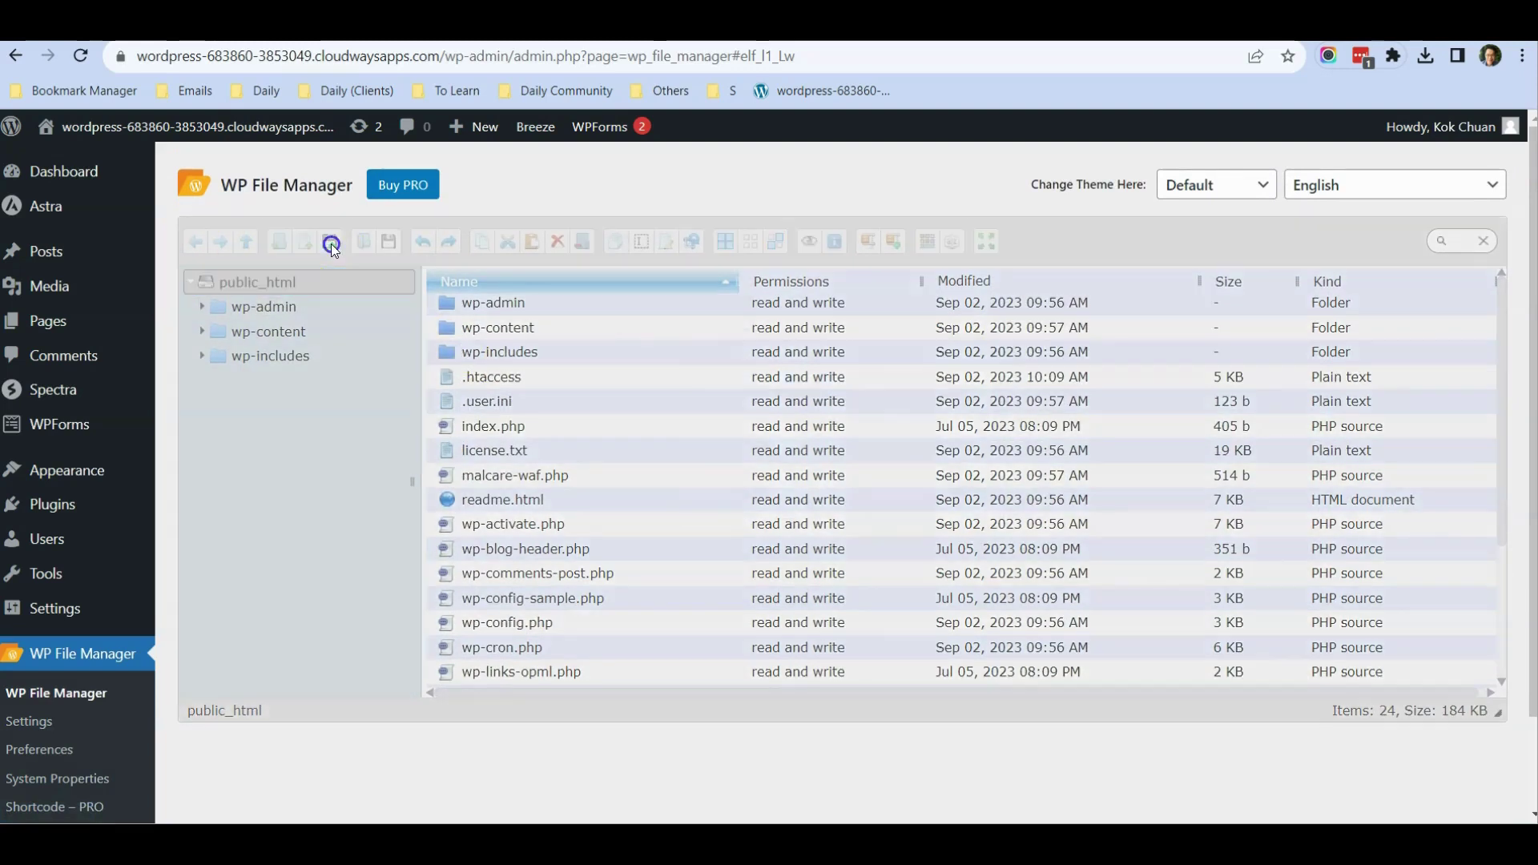
click(769, 503)
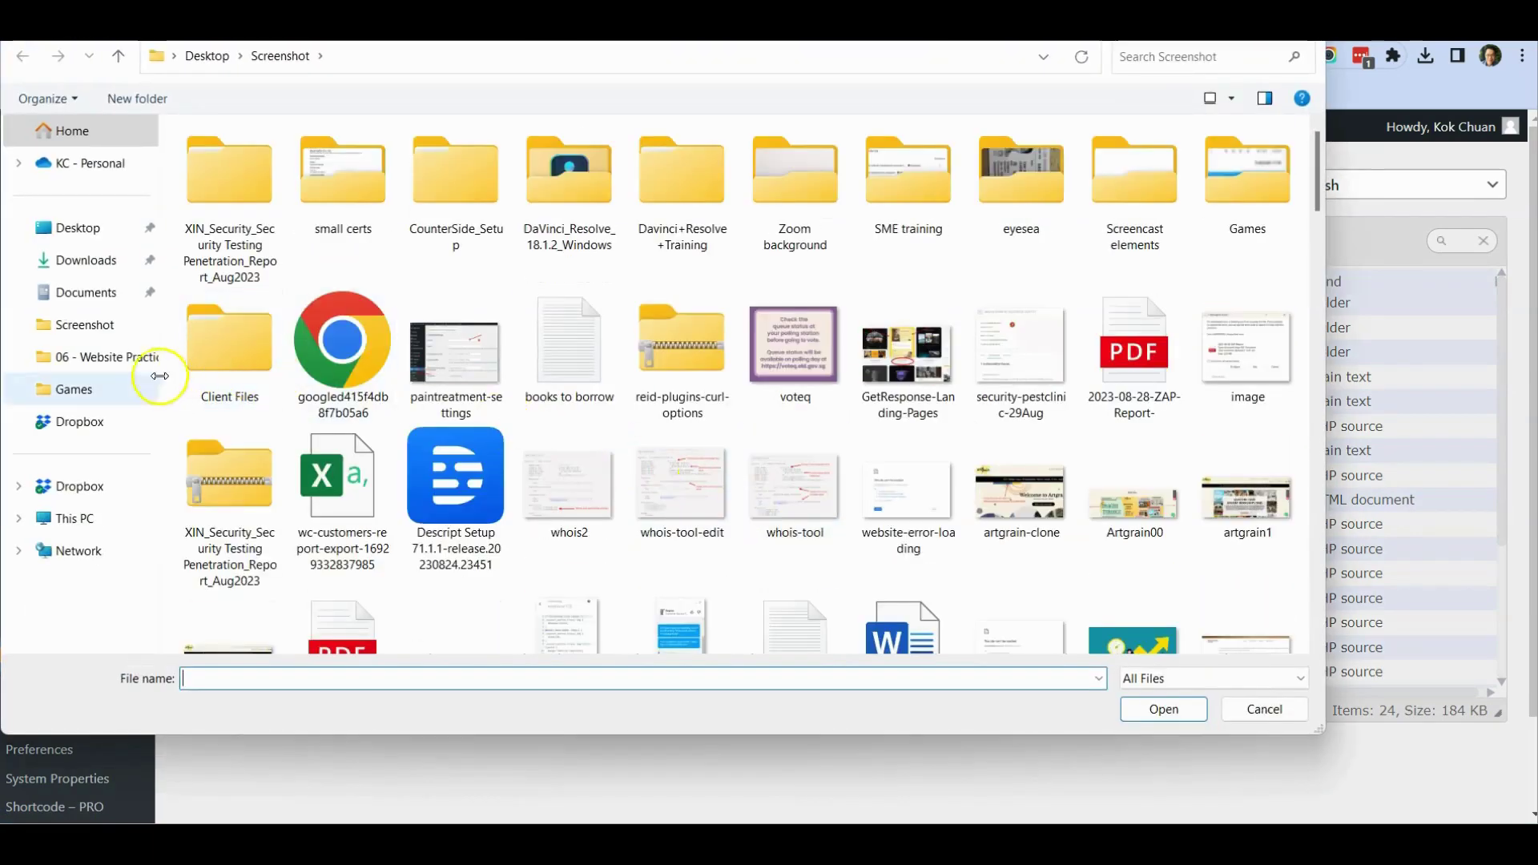
double_click(327, 349)
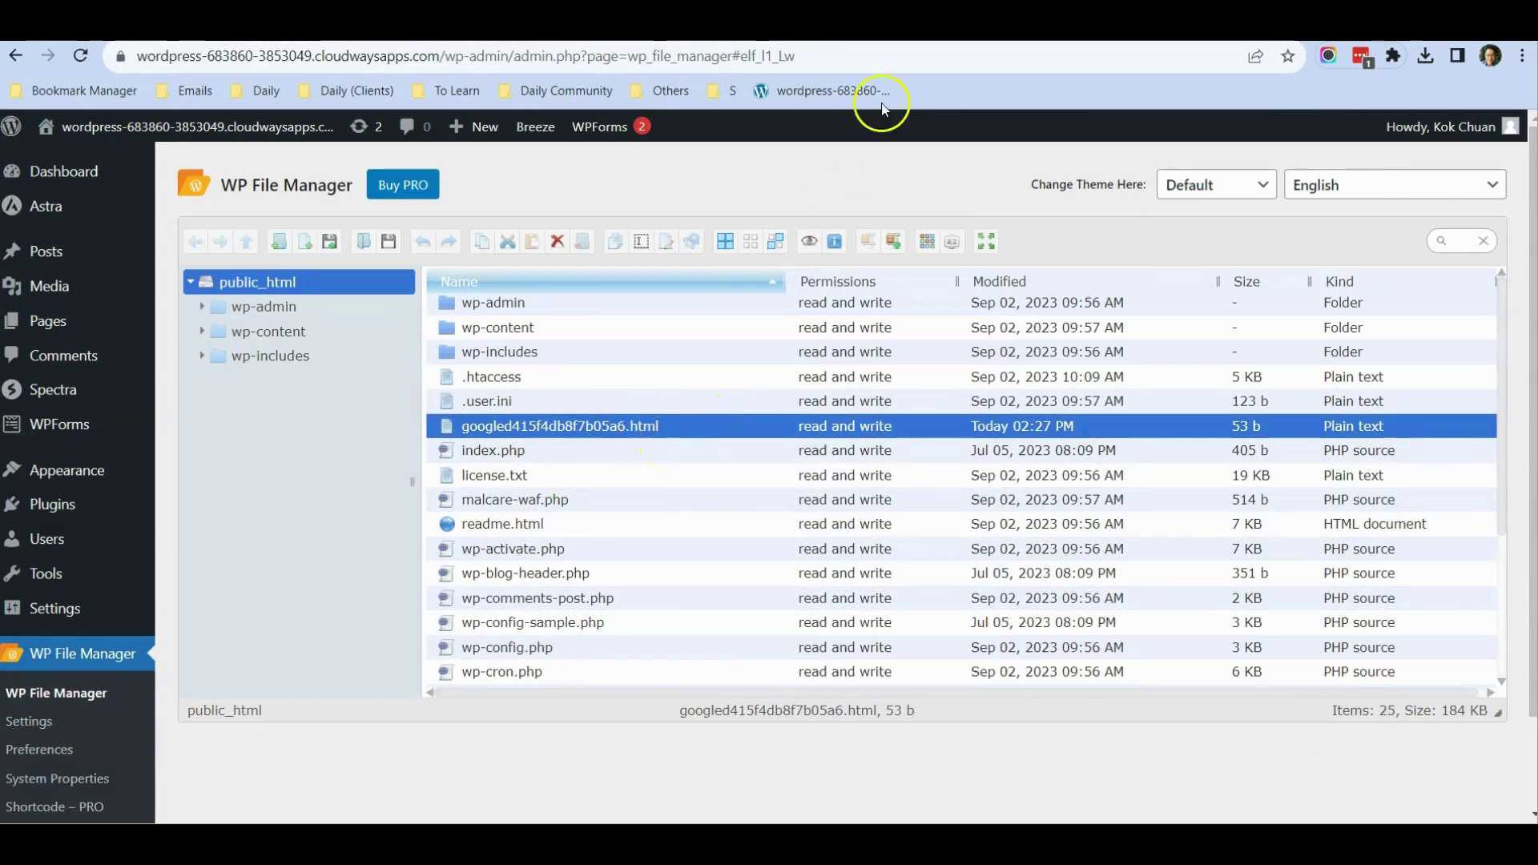
Step: Return to Google Search Console, verify ownership with the HTML file method, and open the new property's overview
click(902, 26)
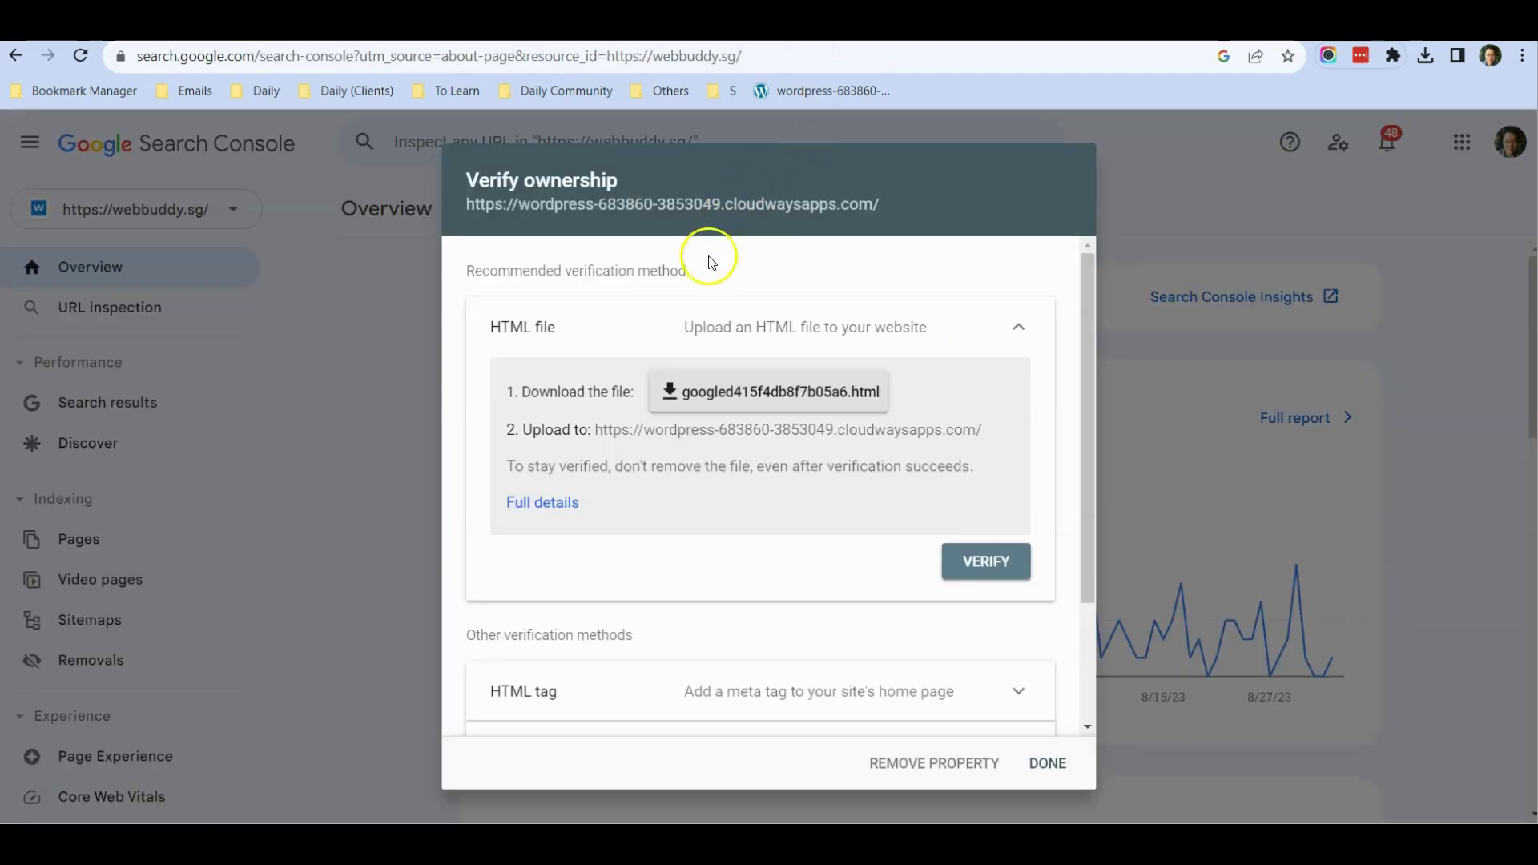
click(992, 566)
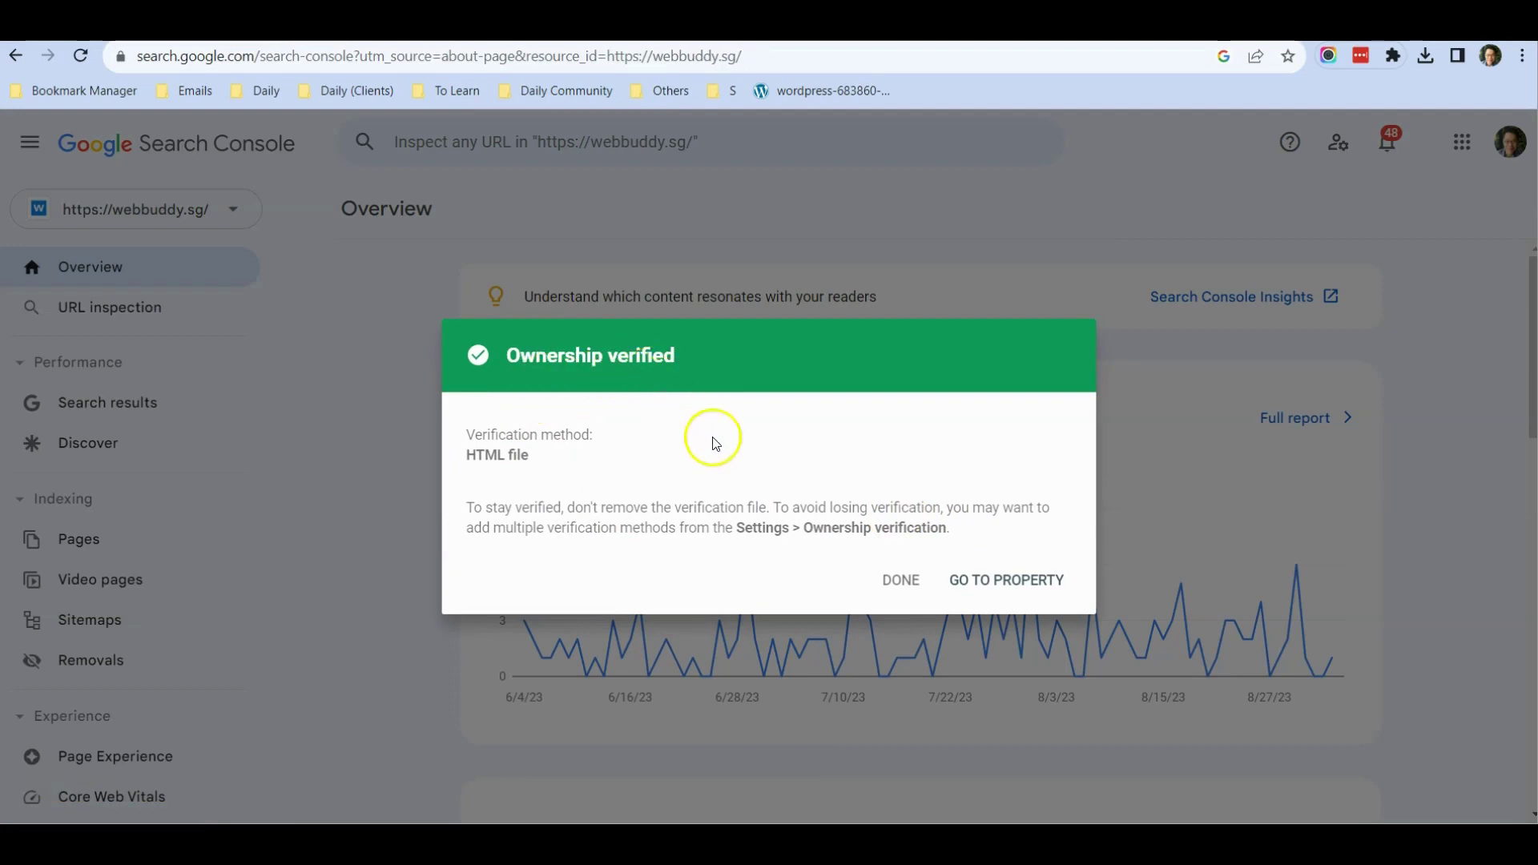
click(991, 578)
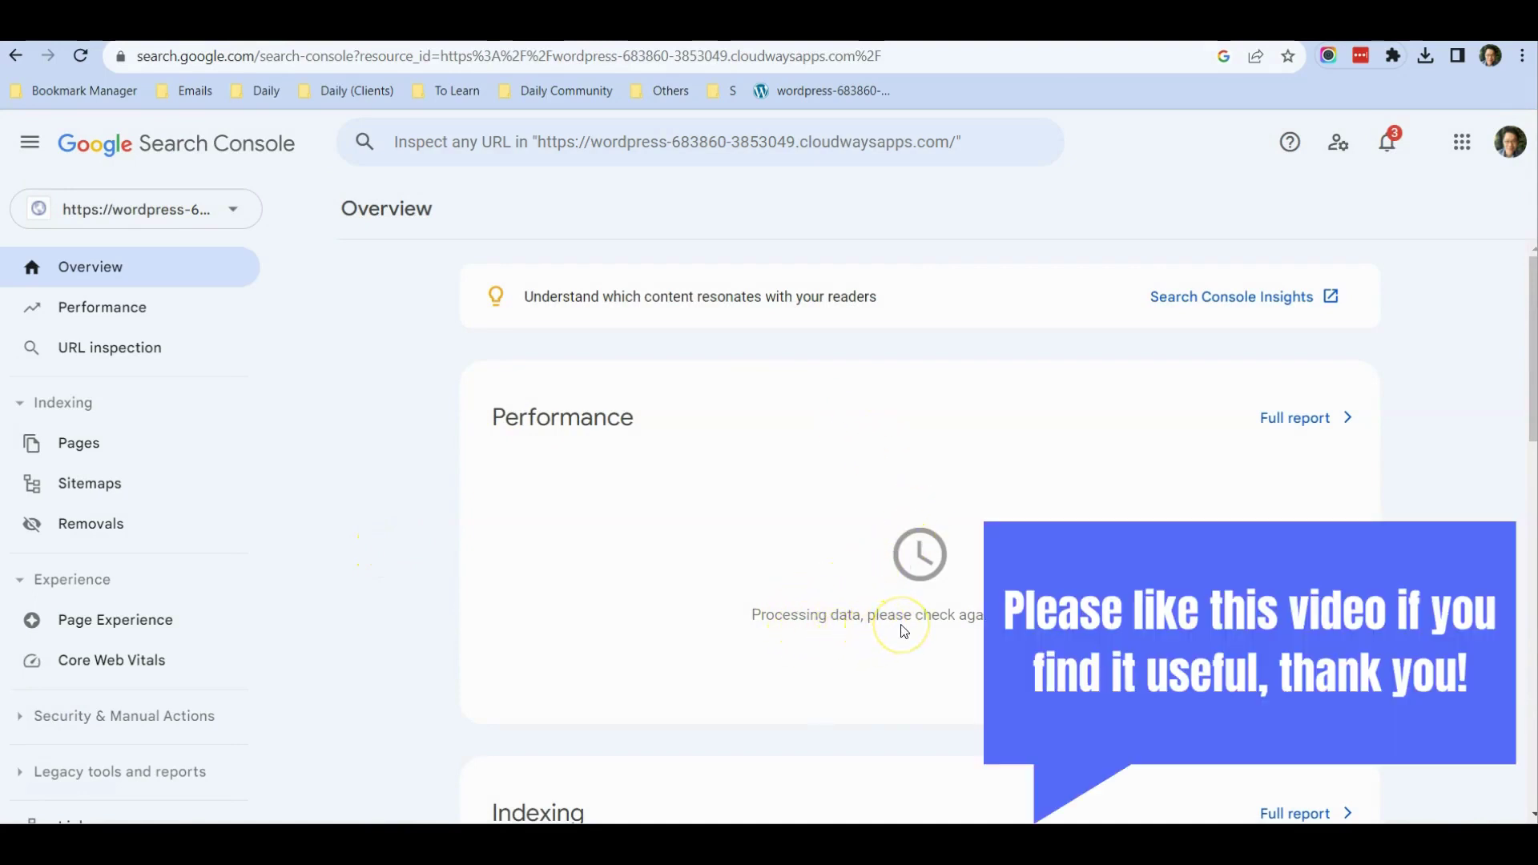
scroll(920, 537, down, 4)
scroll(919, 537, up, 4)
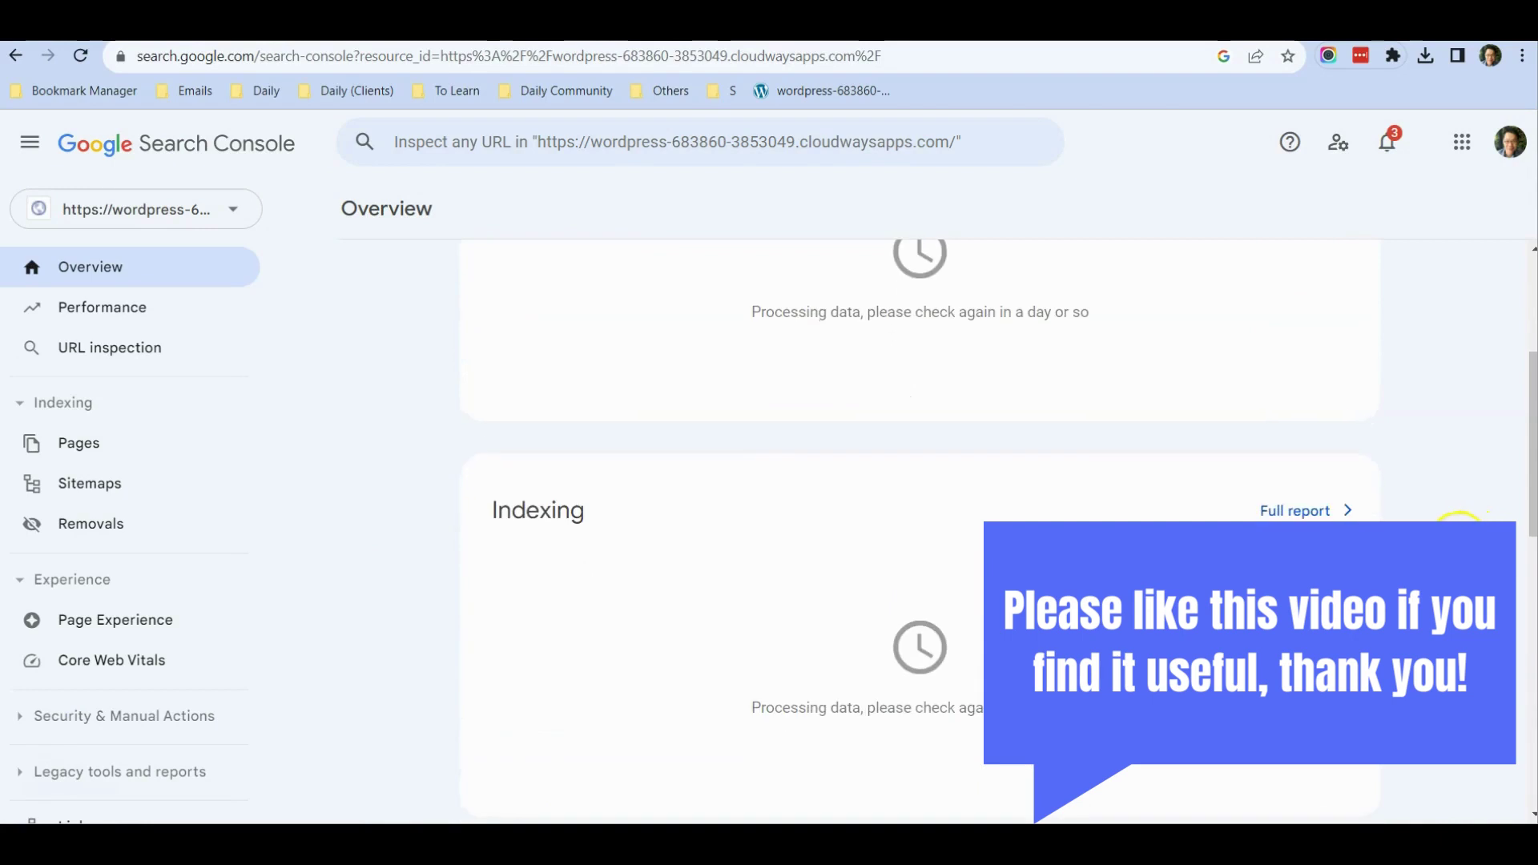